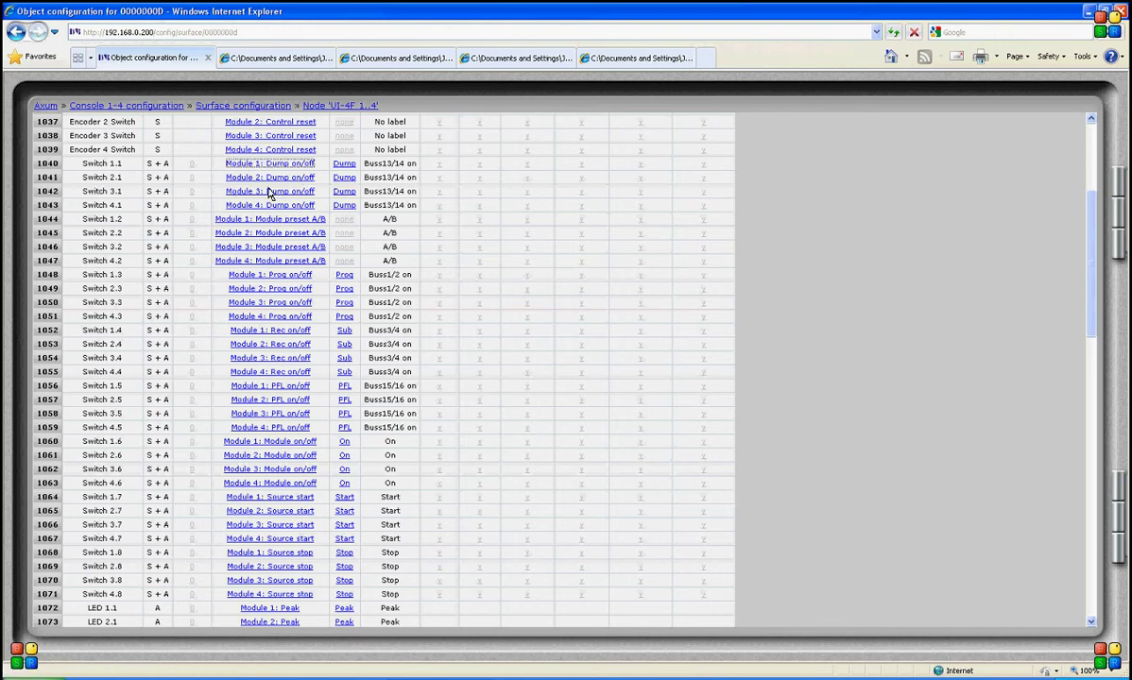
- Retarget Encoder 2 (row 1033) to Source, DJ Mic, Input gain without saving
{"action": "scroll", "coordinate": [269, 192], "scroll_direction": "up", "scroll_amount": 4}
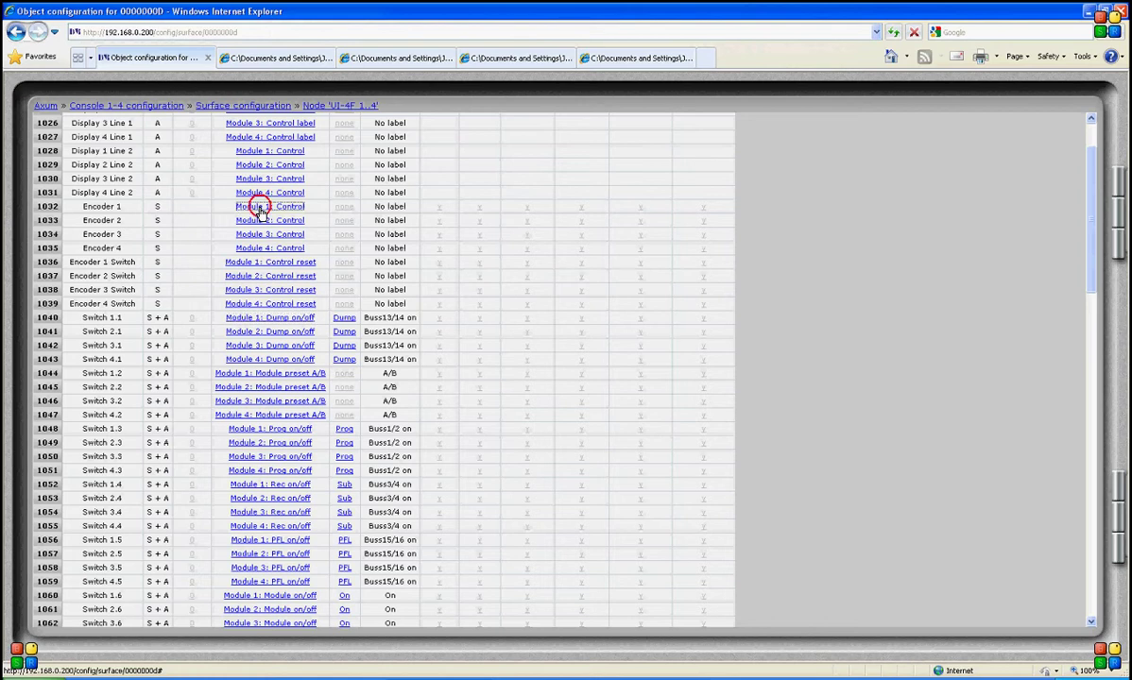
{"action": "left_click", "coordinate": [259, 208]}
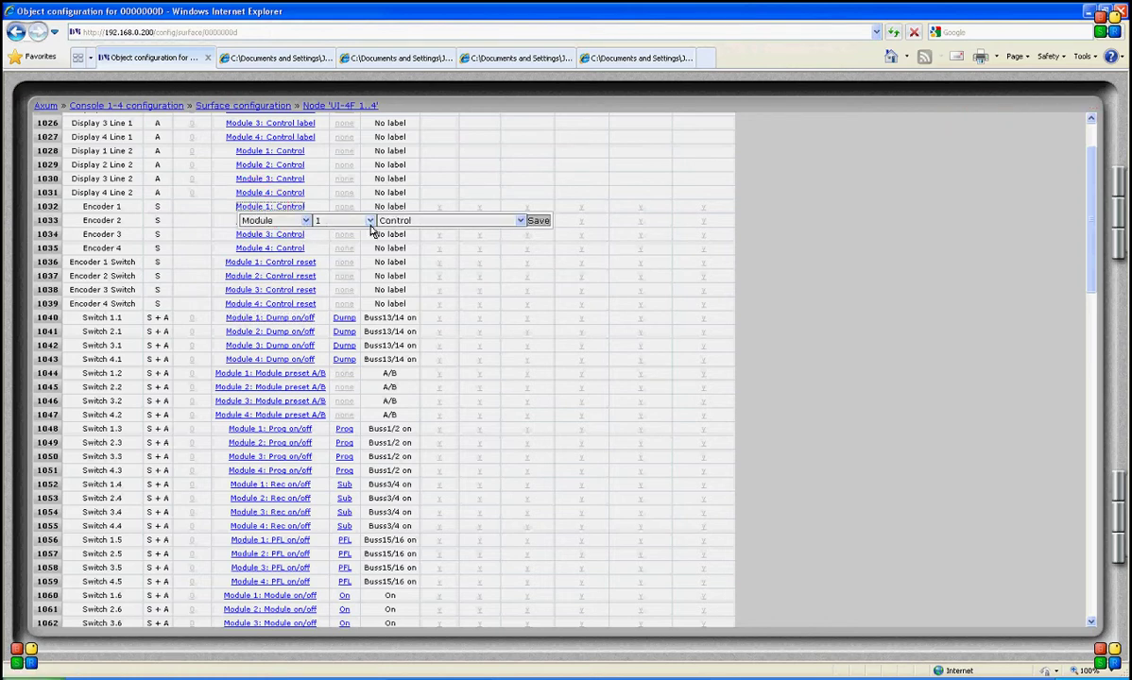
{"action": "left_click", "coordinate": [305, 221]}
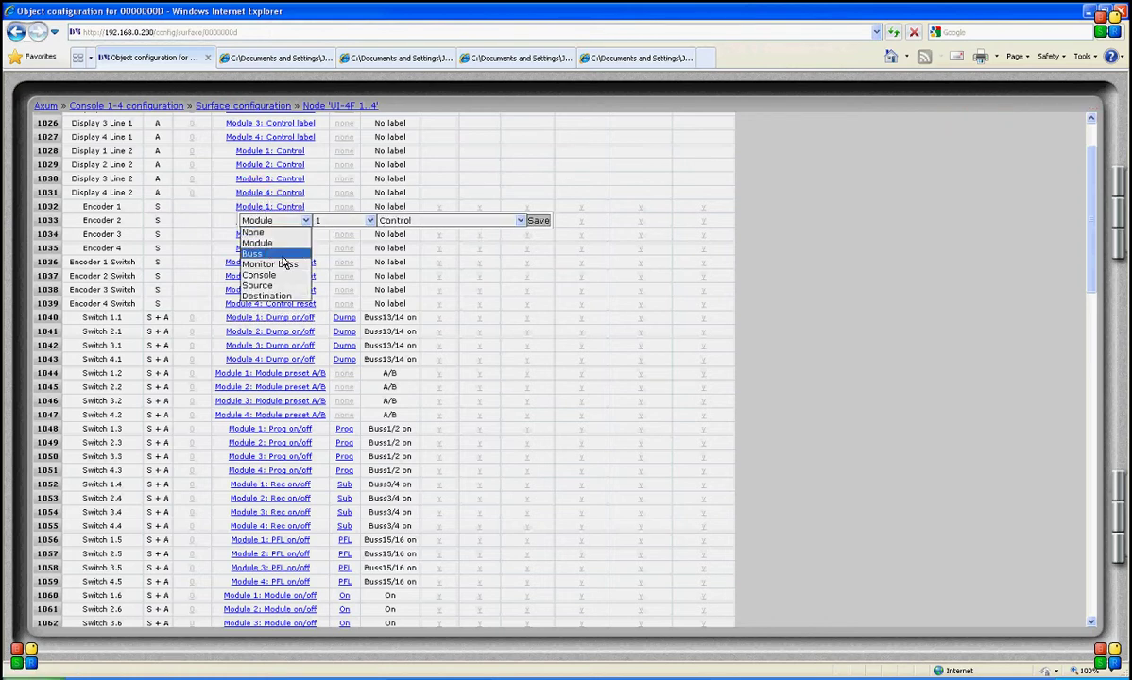
{"action": "left_click", "coordinate": [257, 286]}
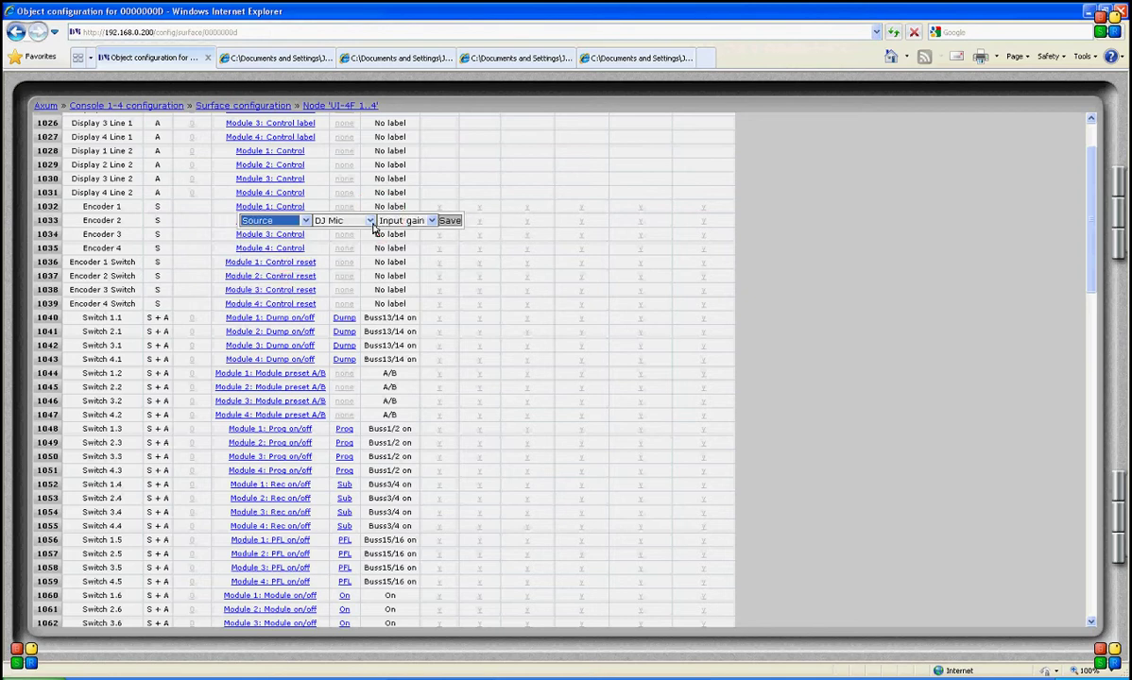
{"action": "left_click", "coordinate": [407, 220]}
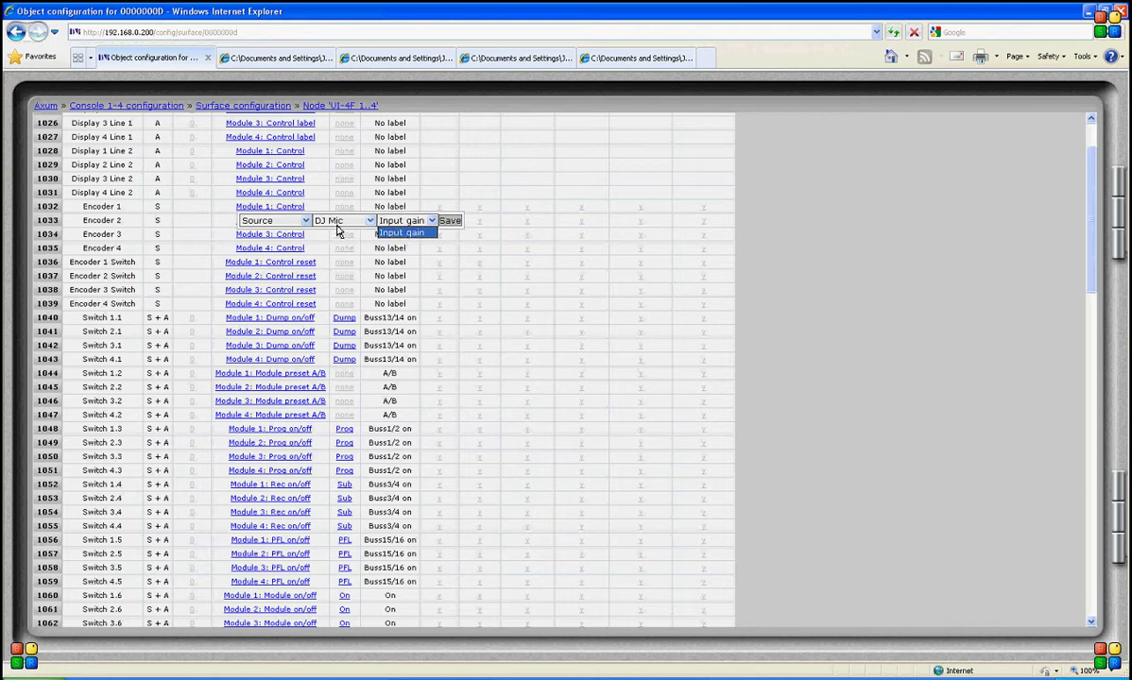
- Switch Encoder 2's function back to Module 1 and try Source gain level
{"action": "left_click", "coordinate": [285, 220]}
{"action": "left_click", "coordinate": [286, 245]}
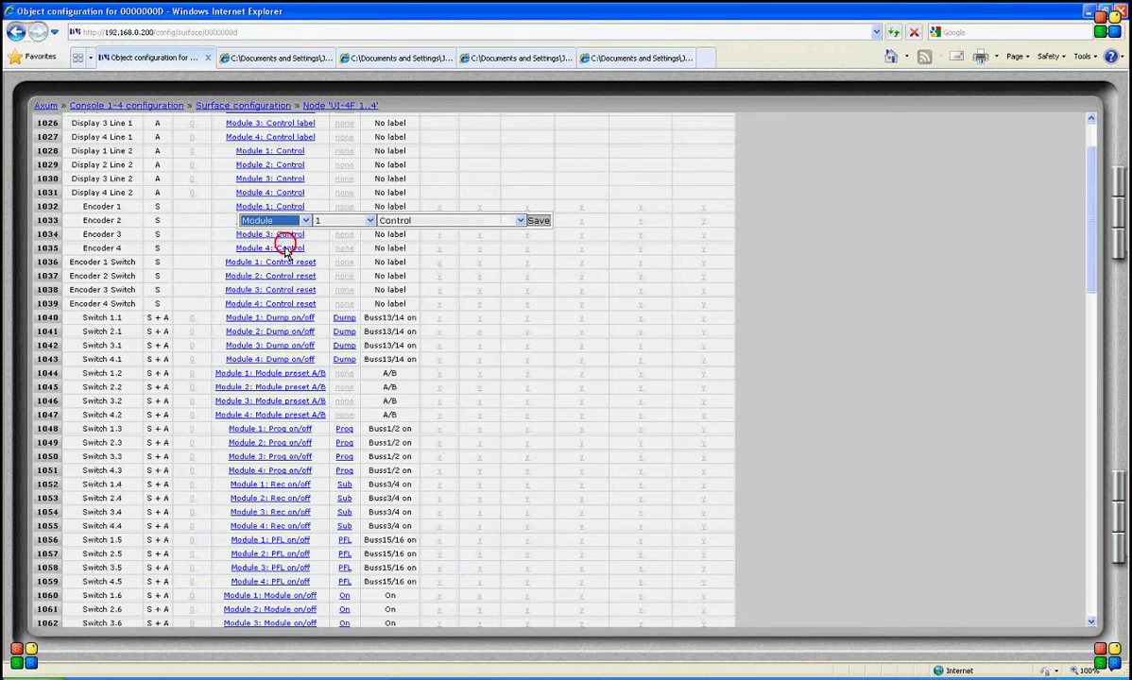
{"action": "left_click", "coordinate": [368, 222]}
{"action": "left_click", "coordinate": [367, 233]}
{"action": "left_click", "coordinate": [435, 222]}
{"action": "left_click_drag", "start_coordinate": [524, 473], "coordinate": [522, 260]}
{"action": "left_click", "coordinate": [458, 246]}
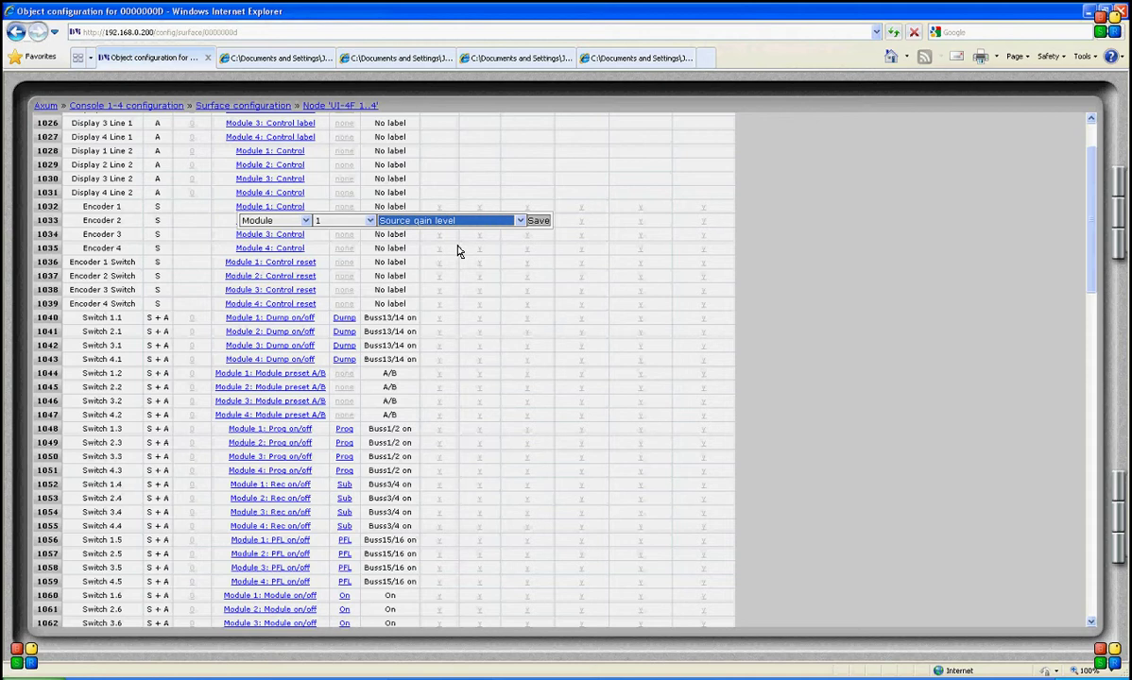
- Close Encoder 2's editor unsaved so it stays Module 2: Control
{"action": "left_click", "coordinate": [267, 207]}
{"action": "left_click", "coordinate": [288, 219]}
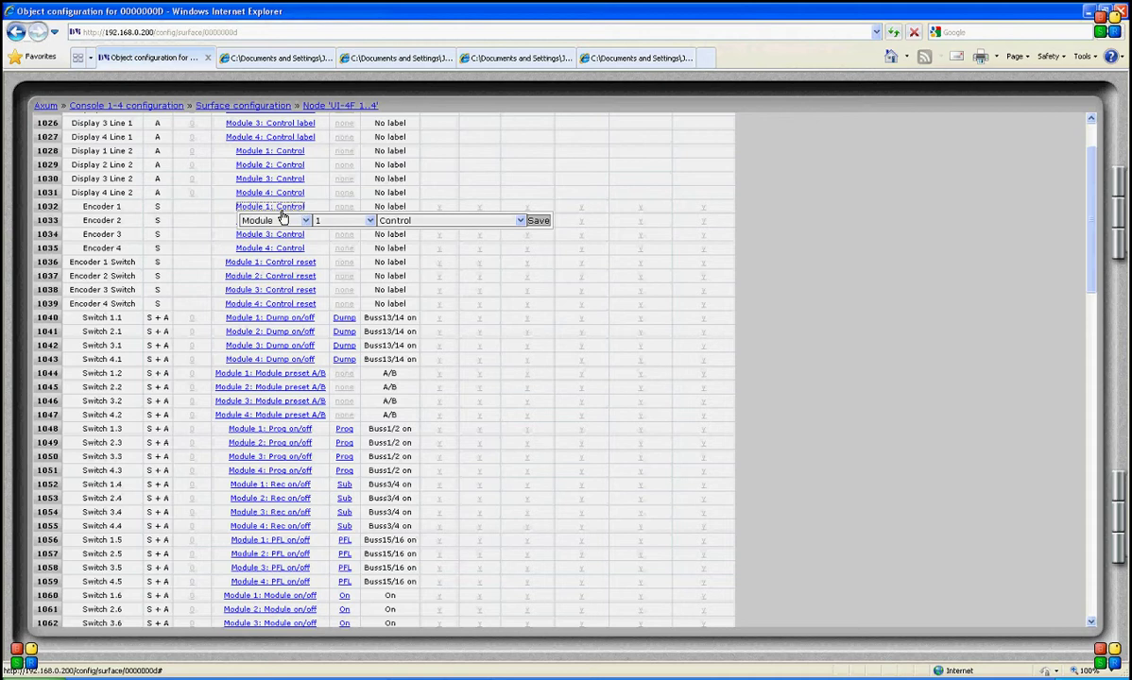
{"action": "left_click", "coordinate": [240, 202]}
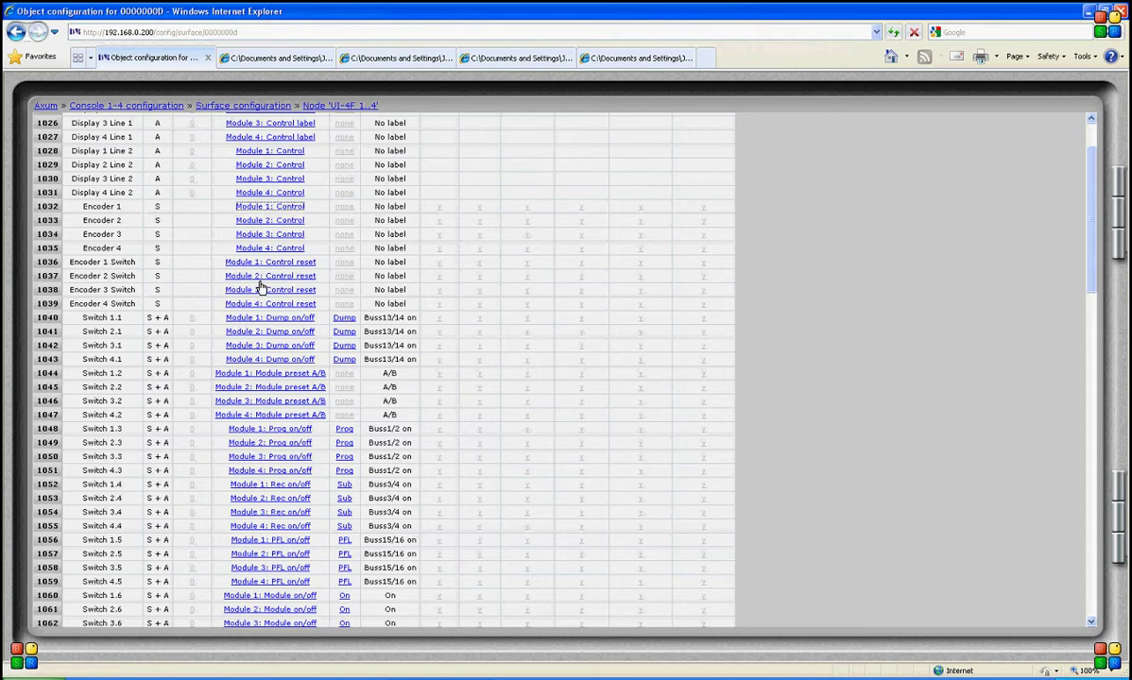
{"action": "scroll", "coordinate": [264, 296], "scroll_direction": "down", "scroll_amount": 5}
{"action": "scroll", "coordinate": [264, 295], "scroll_direction": "down", "scroll_amount": 3}
{"action": "scroll", "coordinate": [264, 296], "scroll_direction": "down", "scroll_amount": 3}
{"action": "scroll", "coordinate": [264, 296], "scroll_direction": "down", "scroll_amount": 5}
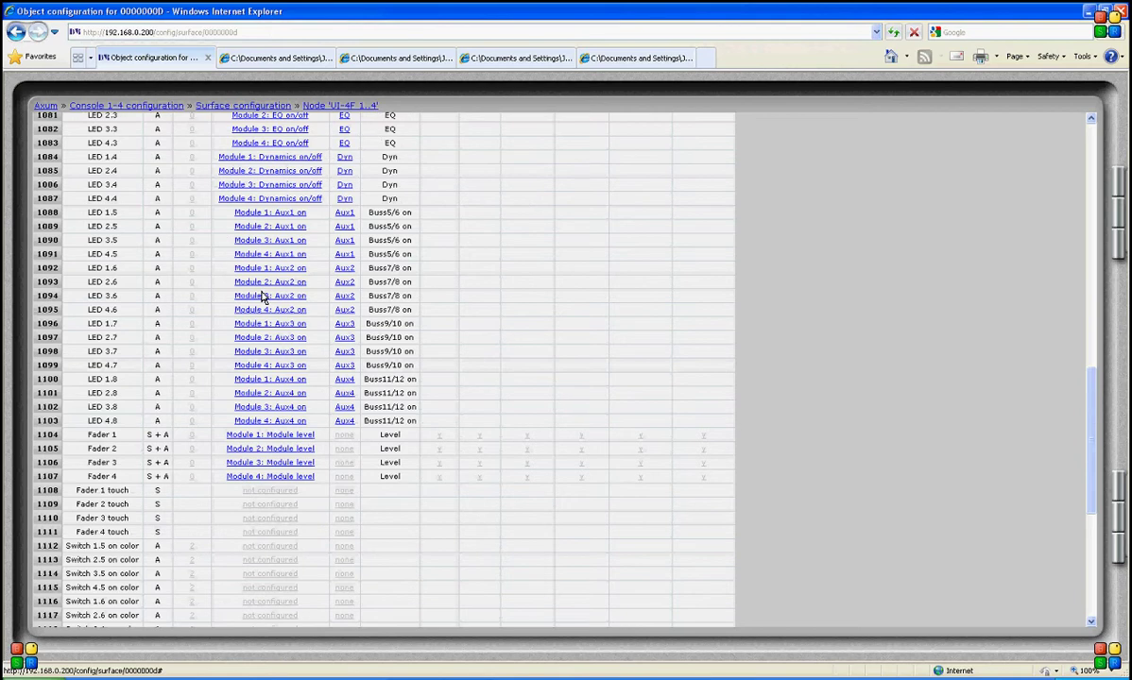
{"action": "scroll", "coordinate": [264, 296], "scroll_direction": "up", "scroll_amount": 2}
{"action": "scroll", "coordinate": [264, 295], "scroll_direction": "up", "scroll_amount": 3}
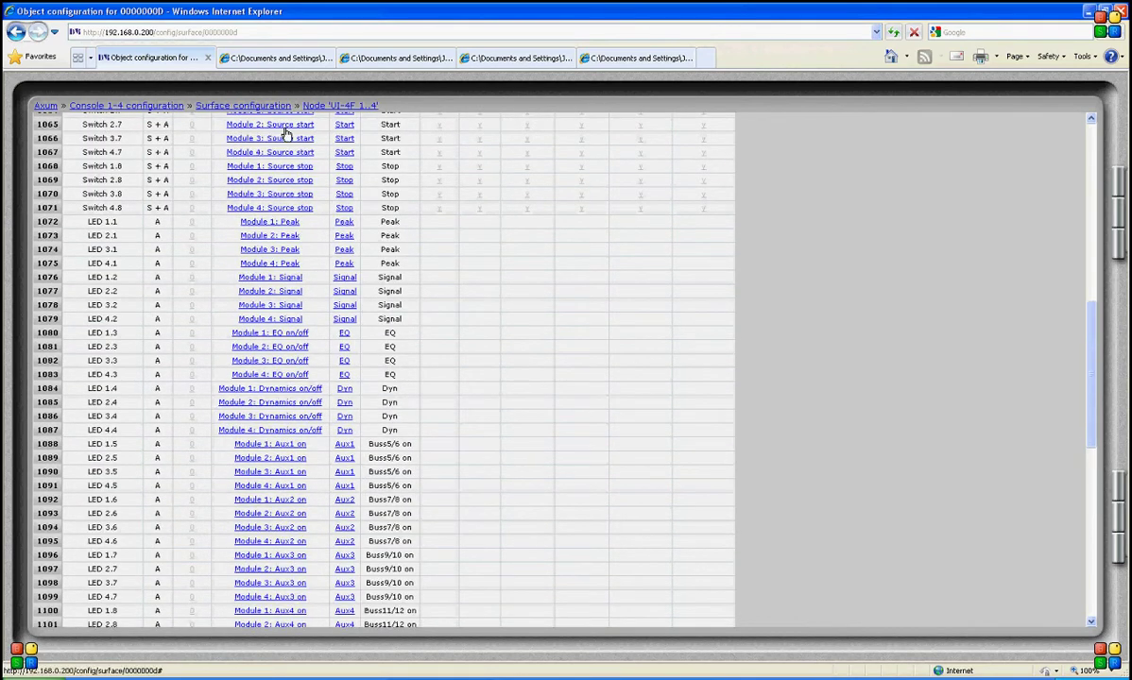
{"action": "left_click", "coordinate": [282, 135]}
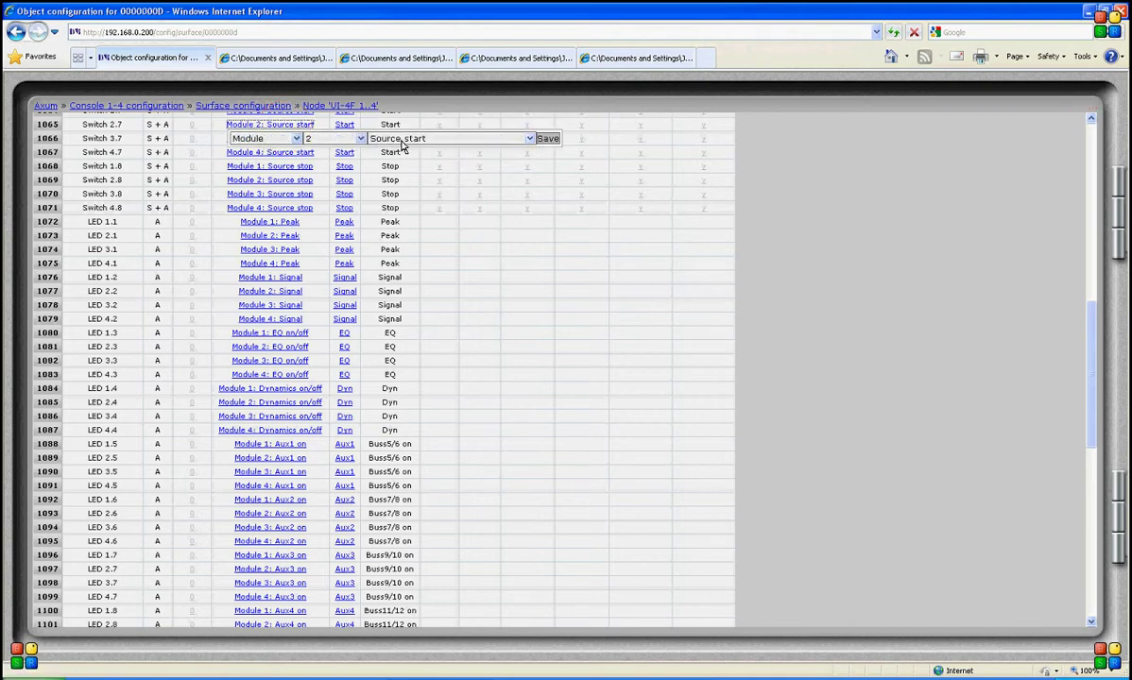
{"action": "left_click", "coordinate": [299, 124]}
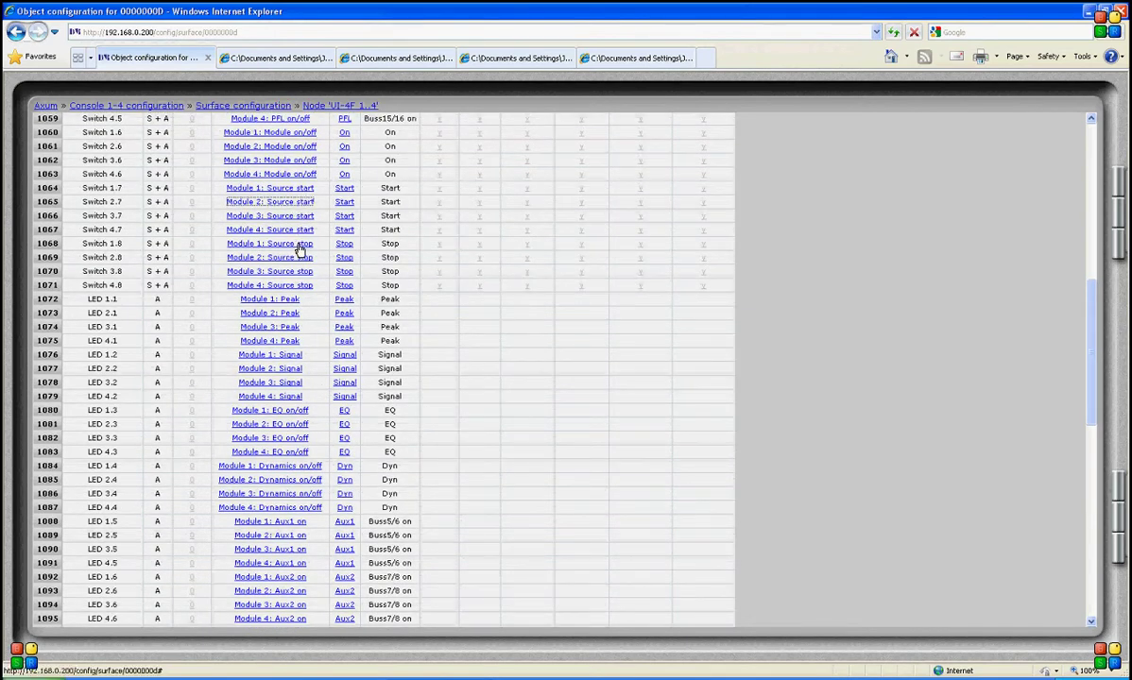
{"action": "scroll", "coordinate": [298, 247], "scroll_direction": "down", "scroll_amount": 5}
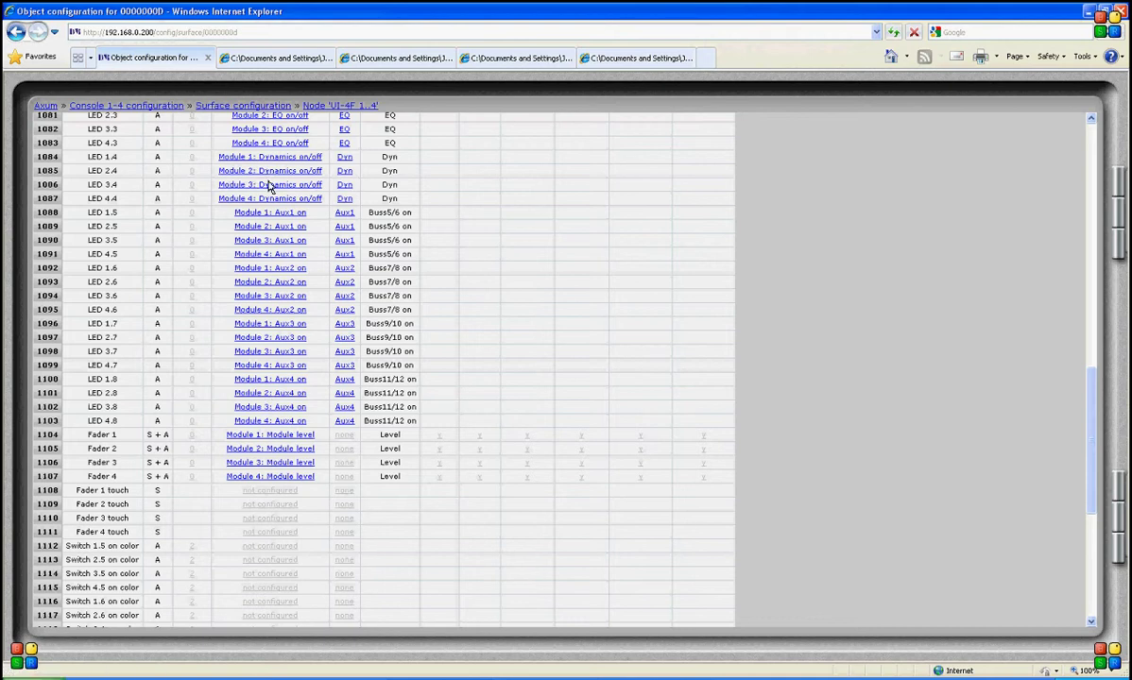
{"action": "scroll", "coordinate": [274, 193], "scroll_direction": "up", "scroll_amount": 2}
{"action": "scroll", "coordinate": [281, 209], "scroll_direction": "up", "scroll_amount": 2}
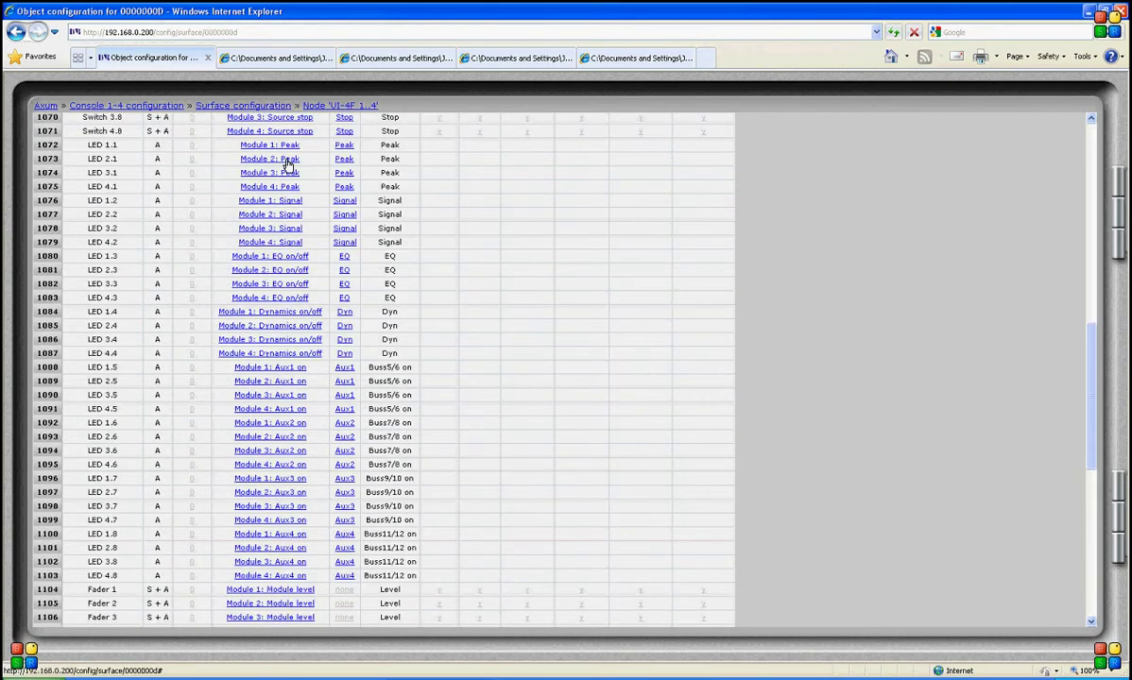
{"action": "left_click", "coordinate": [650, 62]}
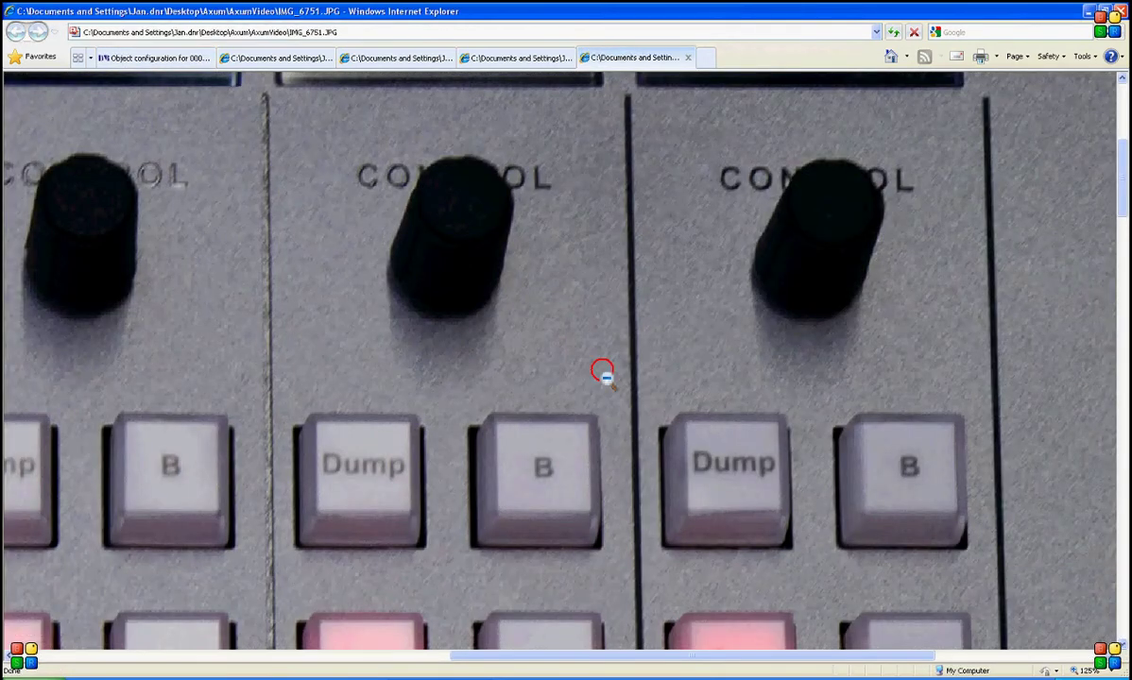
{"action": "left_click", "coordinate": [603, 371]}
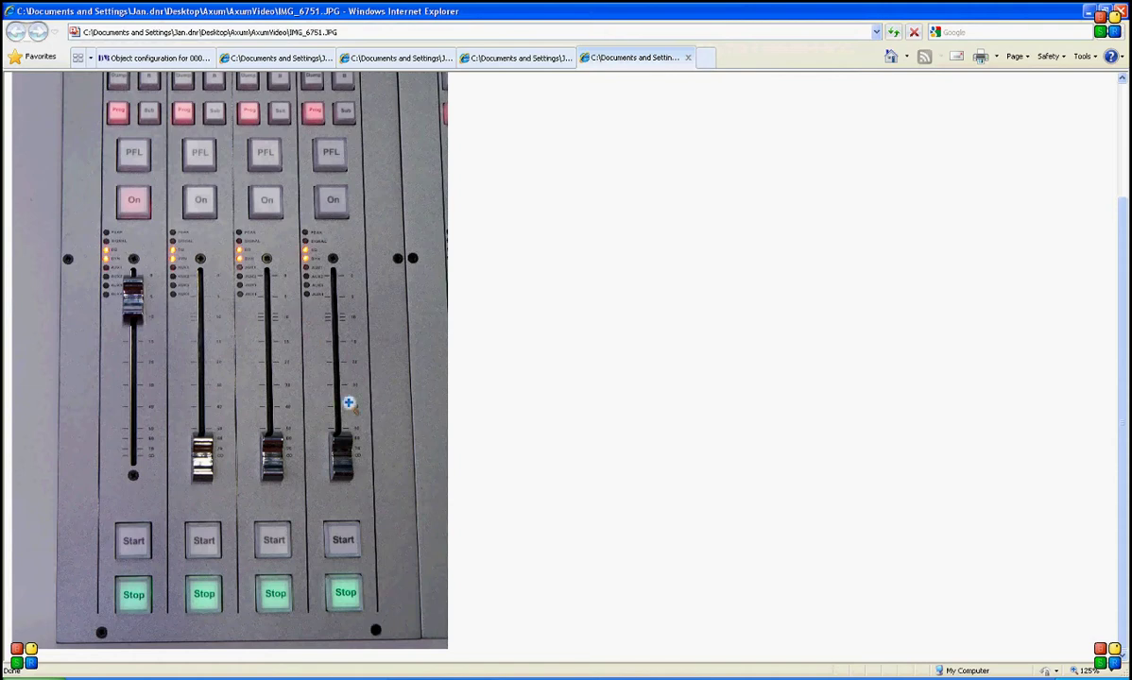
{"action": "left_click", "coordinate": [147, 58]}
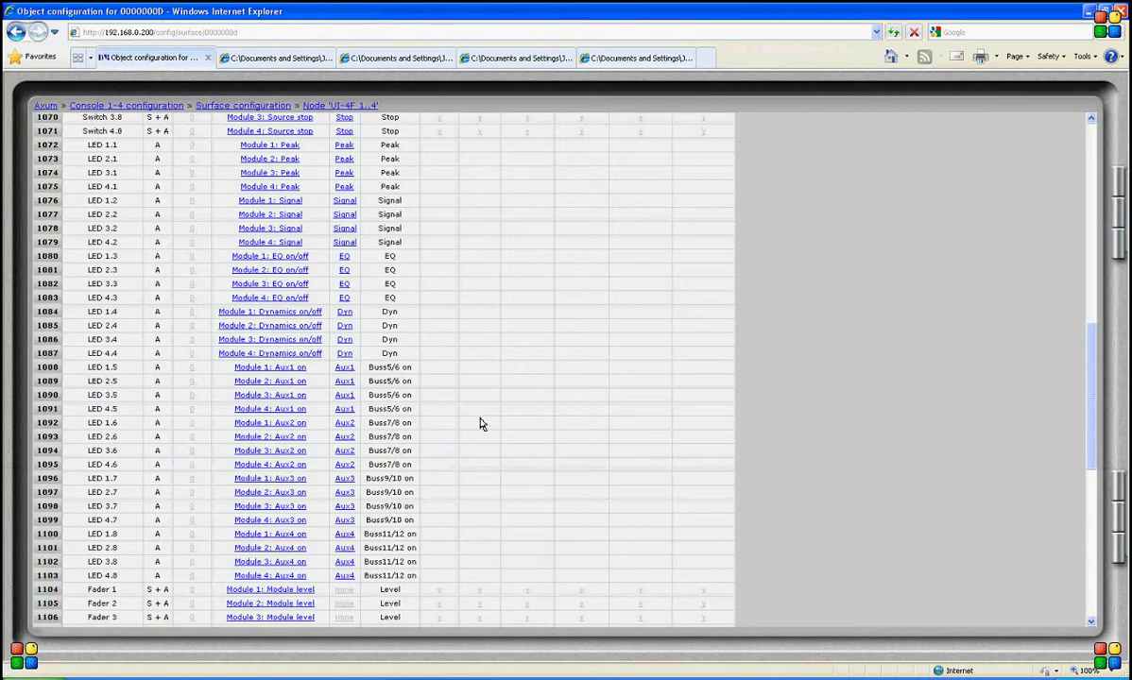
{"action": "scroll", "coordinate": [480, 425], "scroll_direction": "down", "scroll_amount": 3}
{"action": "scroll", "coordinate": [480, 424], "scroll_direction": "down", "scroll_amount": 3}
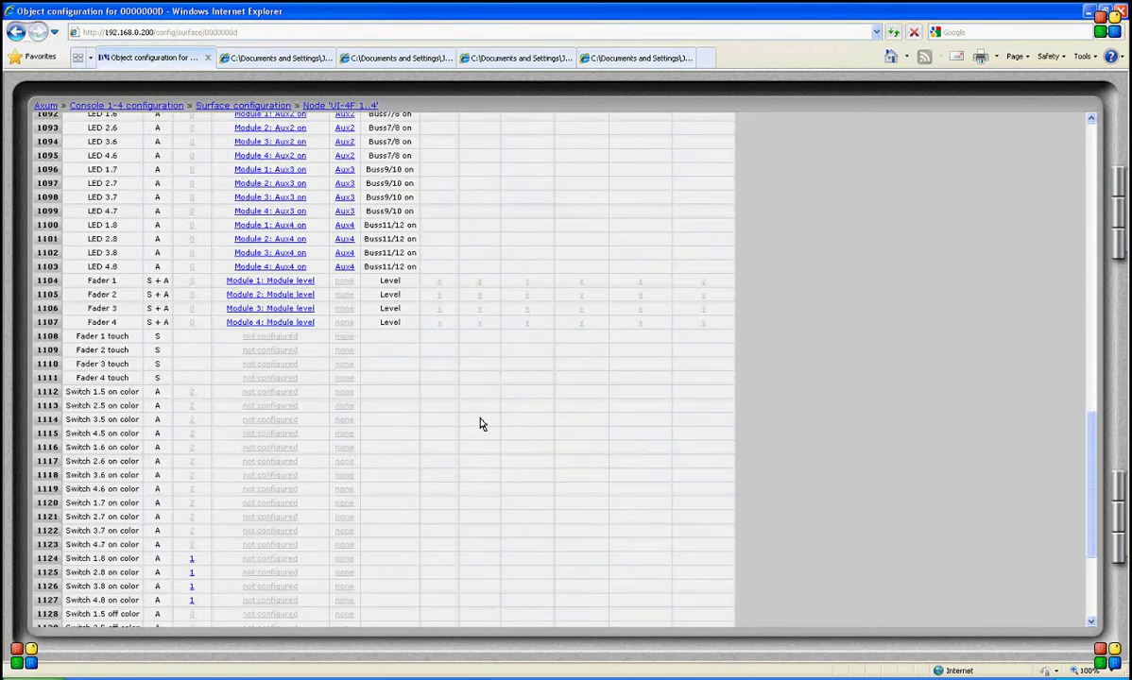
{"action": "scroll", "coordinate": [480, 424], "scroll_direction": "down", "scroll_amount": 4}
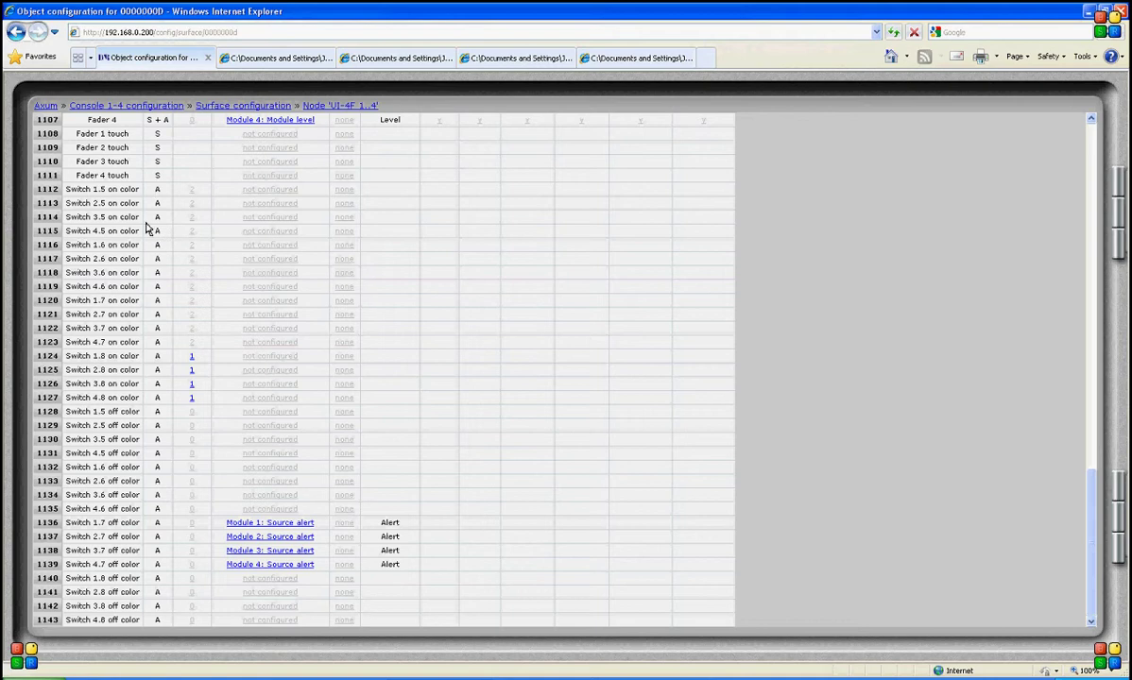
{"action": "scroll", "coordinate": [210, 273], "scroll_direction": "up", "scroll_amount": 3}
{"action": "scroll", "coordinate": [184, 430], "scroll_direction": "down", "scroll_amount": 3}
{"action": "left_click", "coordinate": [265, 537]}
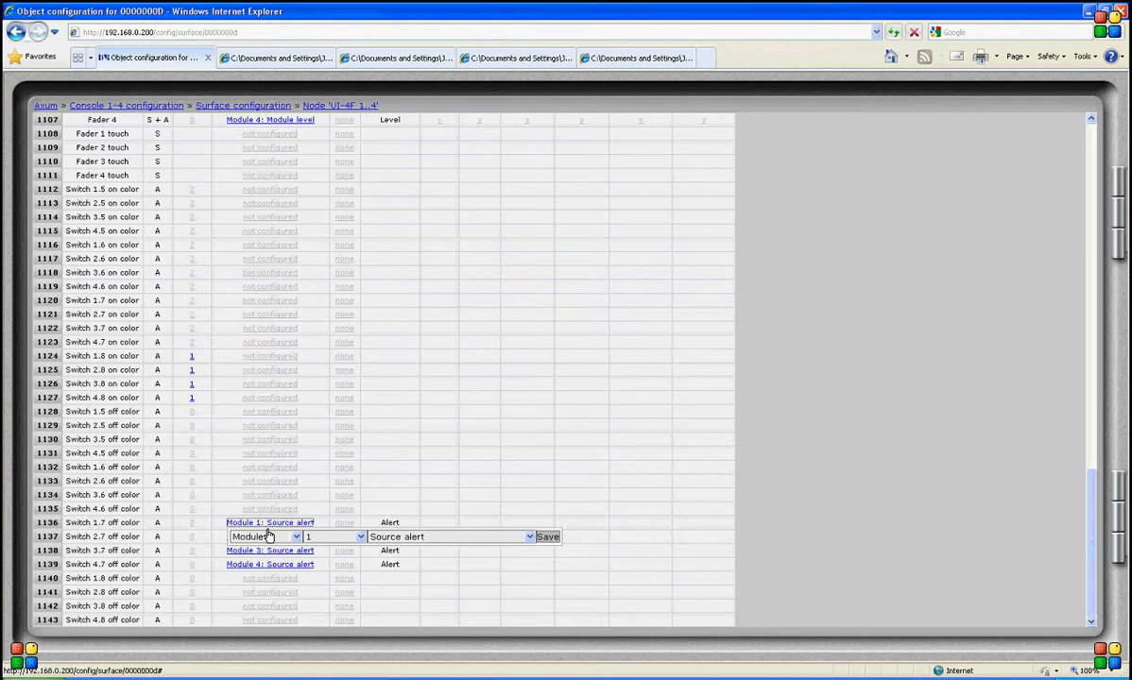
{"action": "left_click", "coordinate": [268, 536]}
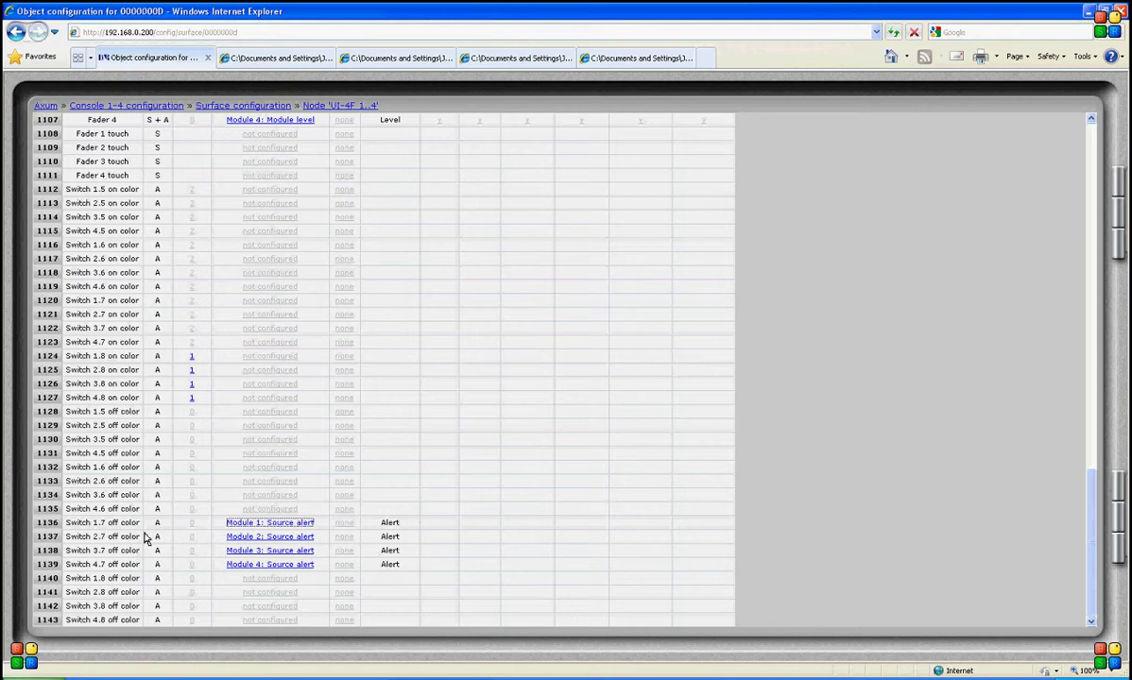
{"action": "scroll", "coordinate": [276, 540], "scroll_direction": "up", "scroll_amount": 8}
{"action": "scroll", "coordinate": [276, 541], "scroll_direction": "up", "scroll_amount": 15}
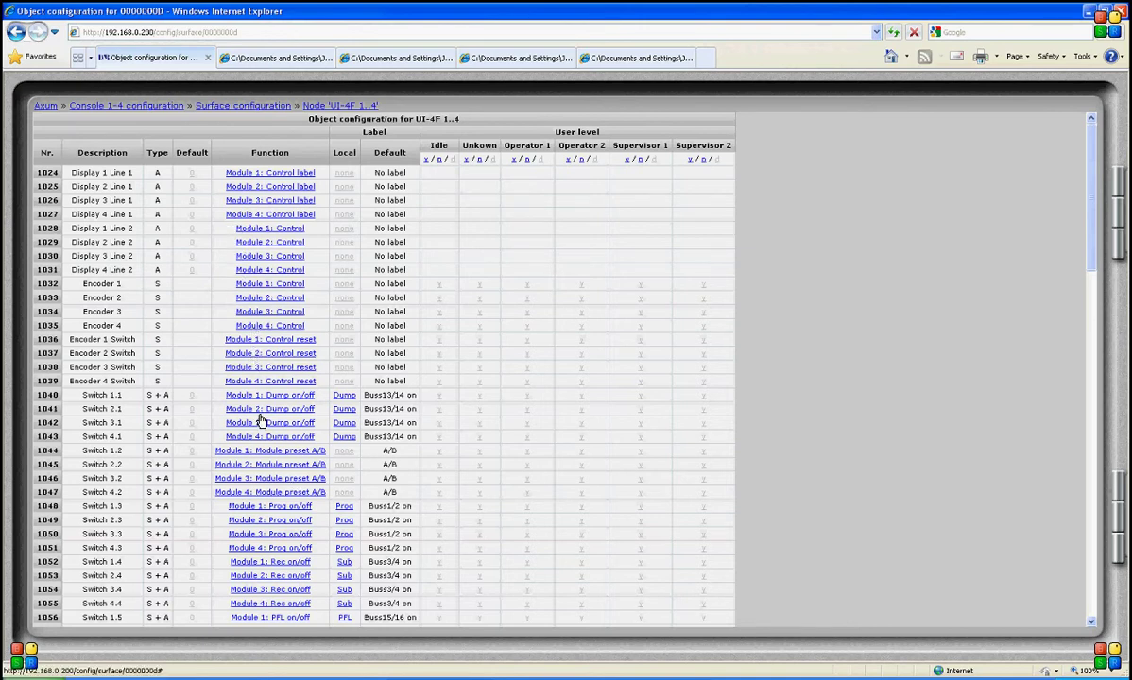
{"action": "scroll", "coordinate": [263, 419], "scroll_direction": "down", "scroll_amount": 2}
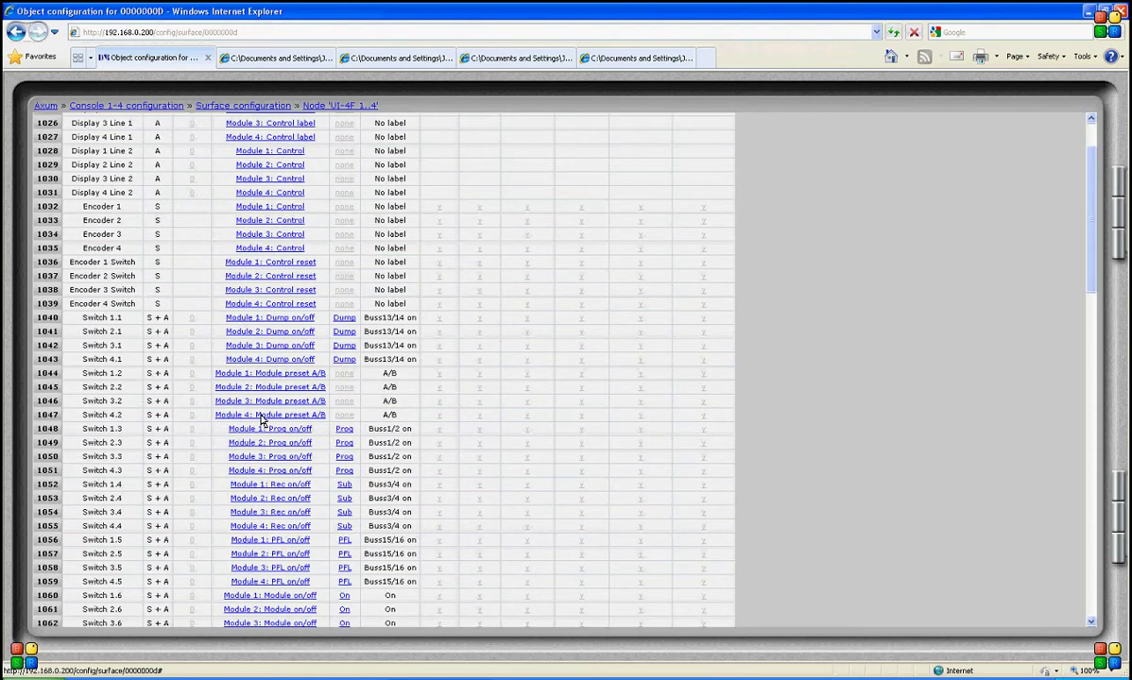
{"action": "scroll", "coordinate": [264, 422], "scroll_direction": "up", "scroll_amount": 2}
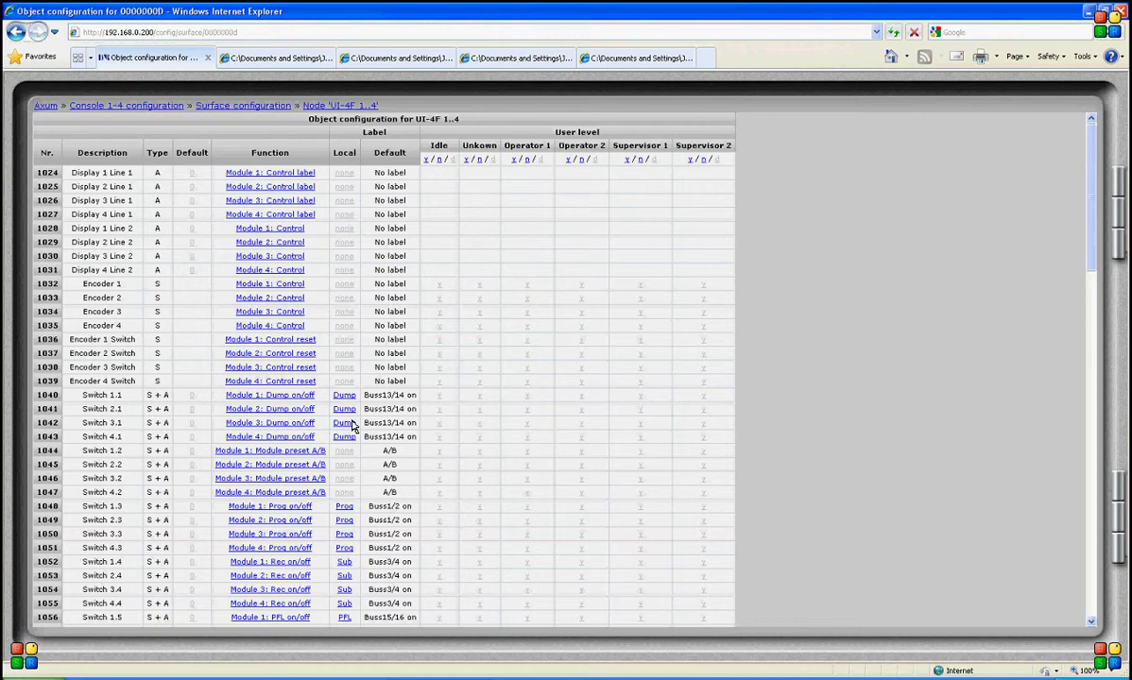
{"action": "scroll", "coordinate": [342, 368], "scroll_direction": "down", "scroll_amount": 3}
{"action": "scroll", "coordinate": [343, 369], "scroll_direction": "down", "scroll_amount": 4}
{"action": "scroll", "coordinate": [343, 368], "scroll_direction": "down", "scroll_amount": 2}
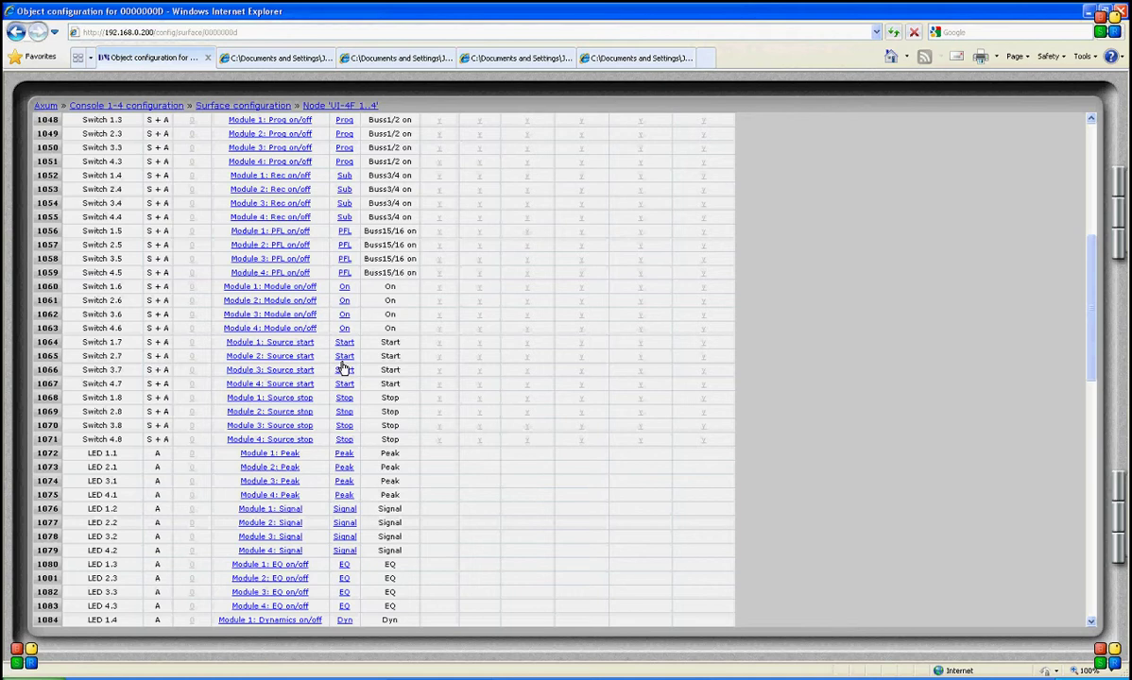
{"action": "scroll", "coordinate": [346, 274], "scroll_direction": "up", "scroll_amount": 2}
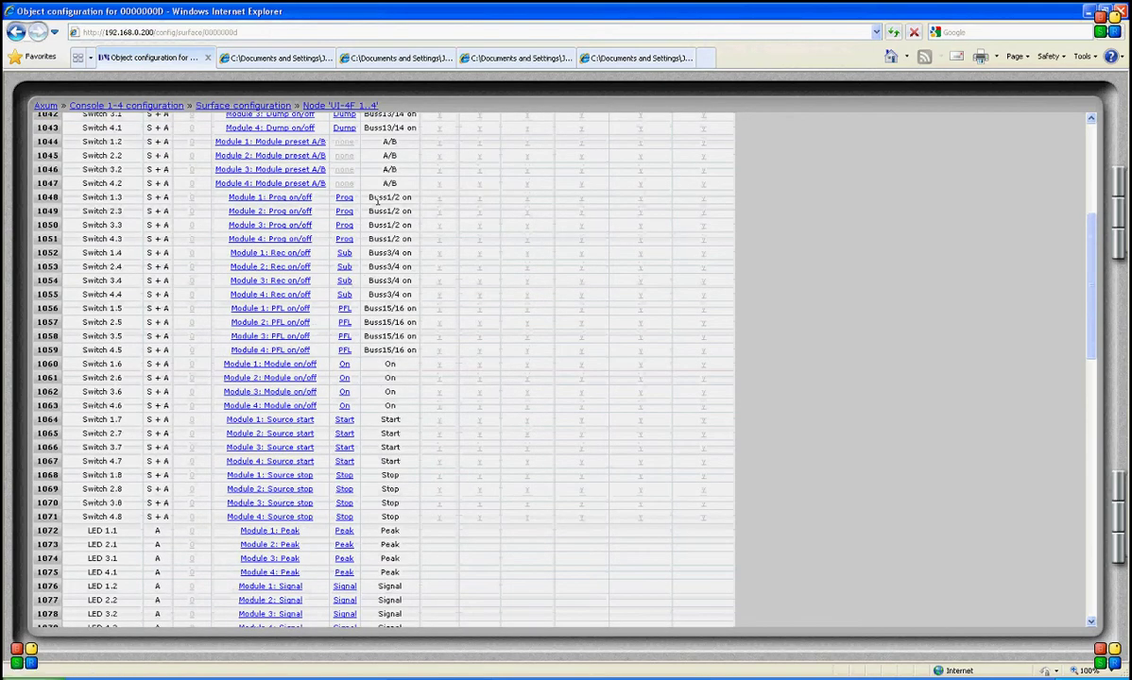
{"action": "scroll", "coordinate": [382, 232], "scroll_direction": "up", "scroll_amount": 6}
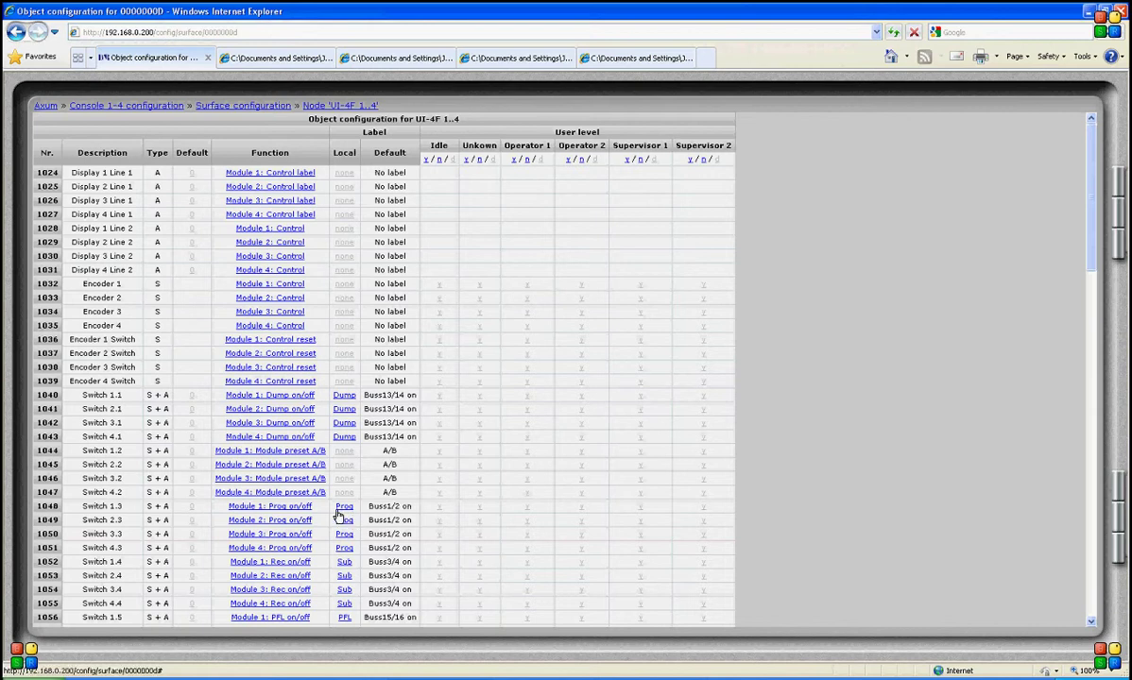
{"action": "scroll", "coordinate": [342, 530], "scroll_direction": "down", "scroll_amount": 2}
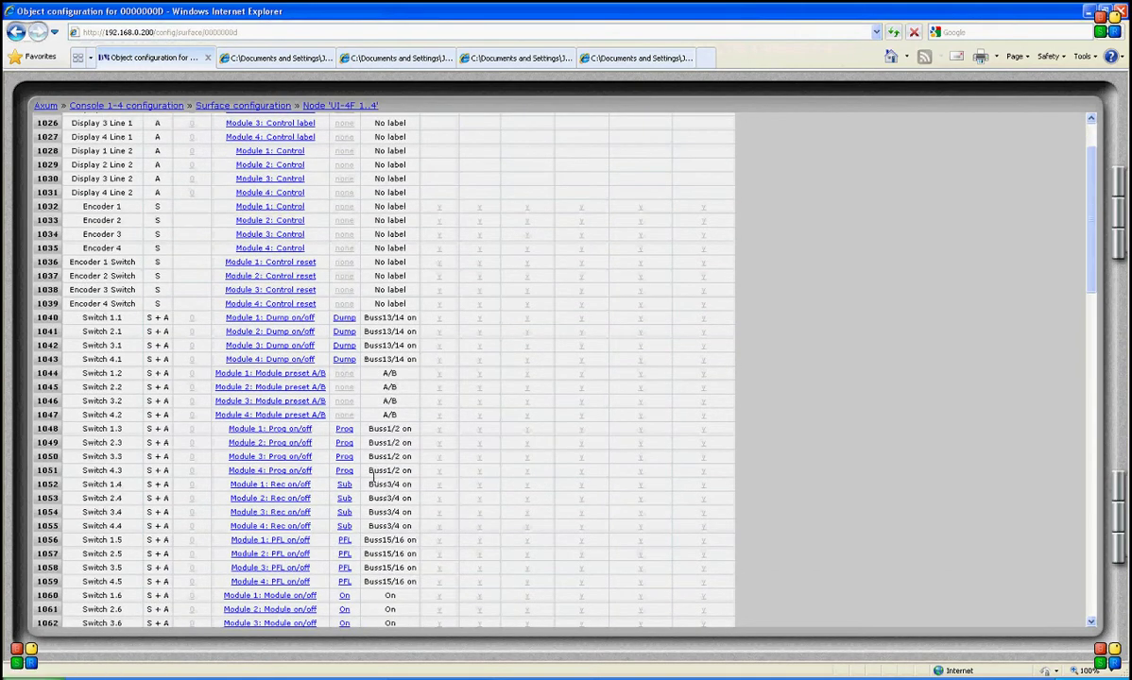
{"action": "scroll", "coordinate": [376, 474], "scroll_direction": "up", "scroll_amount": 2}
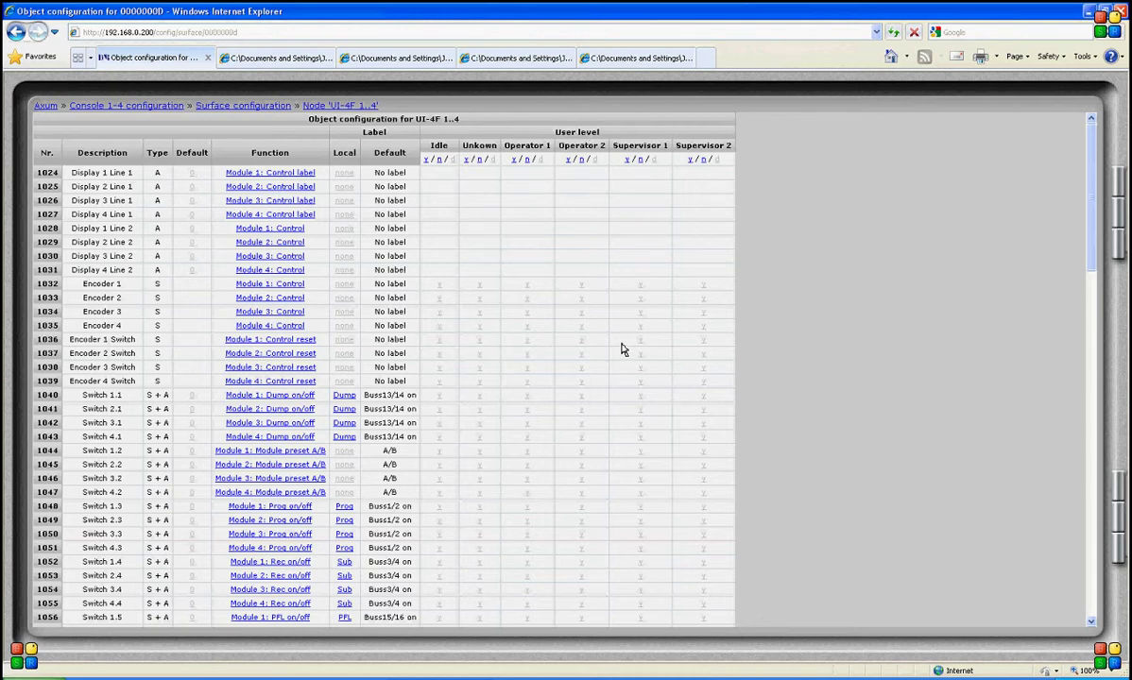
{"action": "scroll", "coordinate": [624, 349], "scroll_direction": "down", "scroll_amount": 2}
{"action": "scroll", "coordinate": [624, 350], "scroll_direction": "up", "scroll_amount": 2}
{"action": "scroll", "coordinate": [505, 341], "scroll_direction": "down", "scroll_amount": 2}
{"action": "scroll", "coordinate": [508, 344], "scroll_direction": "up", "scroll_amount": 2}
- Set Dump on/off Switches 1.1–4.1 (rows 1040–1043) to n in both Idle and Unkown columns
{"action": "left_click", "coordinate": [439, 397]}
{"action": "left_click", "coordinate": [479, 396]}
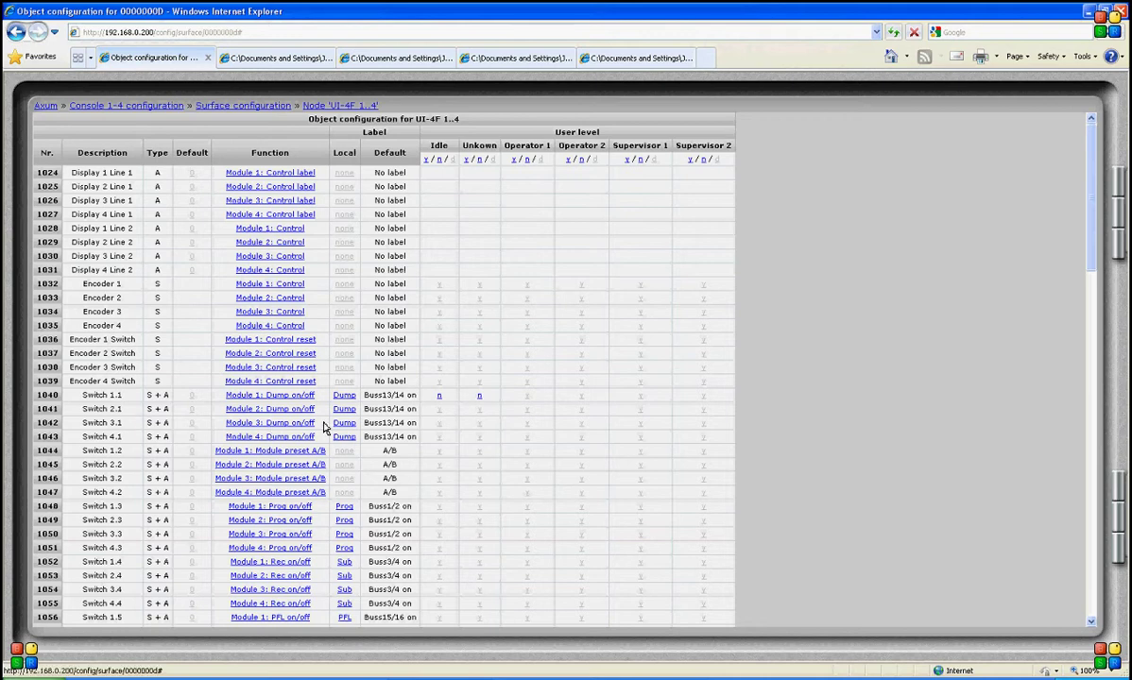
{"action": "left_click", "coordinate": [439, 410]}
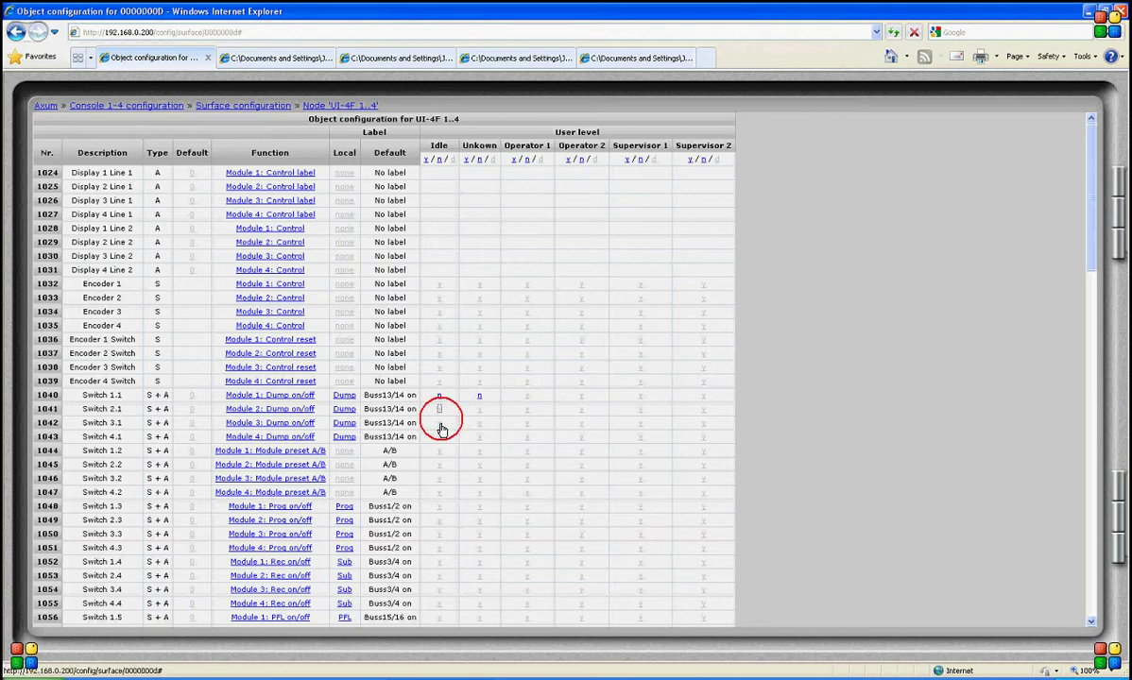
{"action": "left_click", "coordinate": [440, 424]}
{"action": "left_click", "coordinate": [439, 436]}
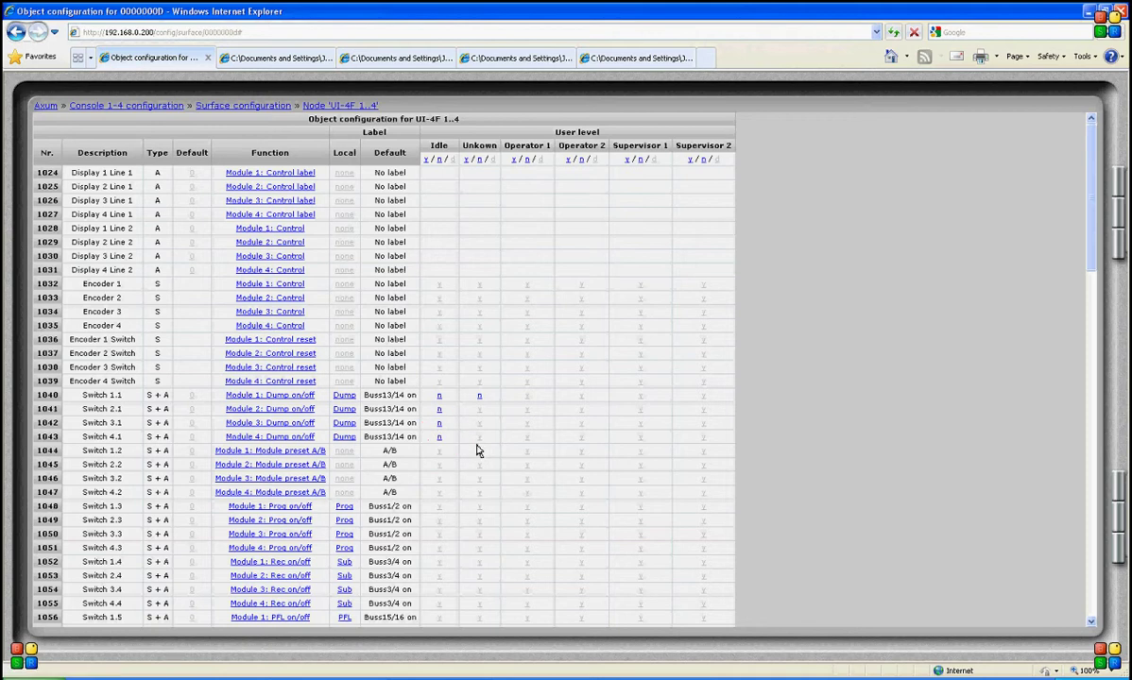
{"action": "left_click", "coordinate": [477, 435]}
{"action": "left_click", "coordinate": [479, 424]}
{"action": "left_click", "coordinate": [479, 409]}
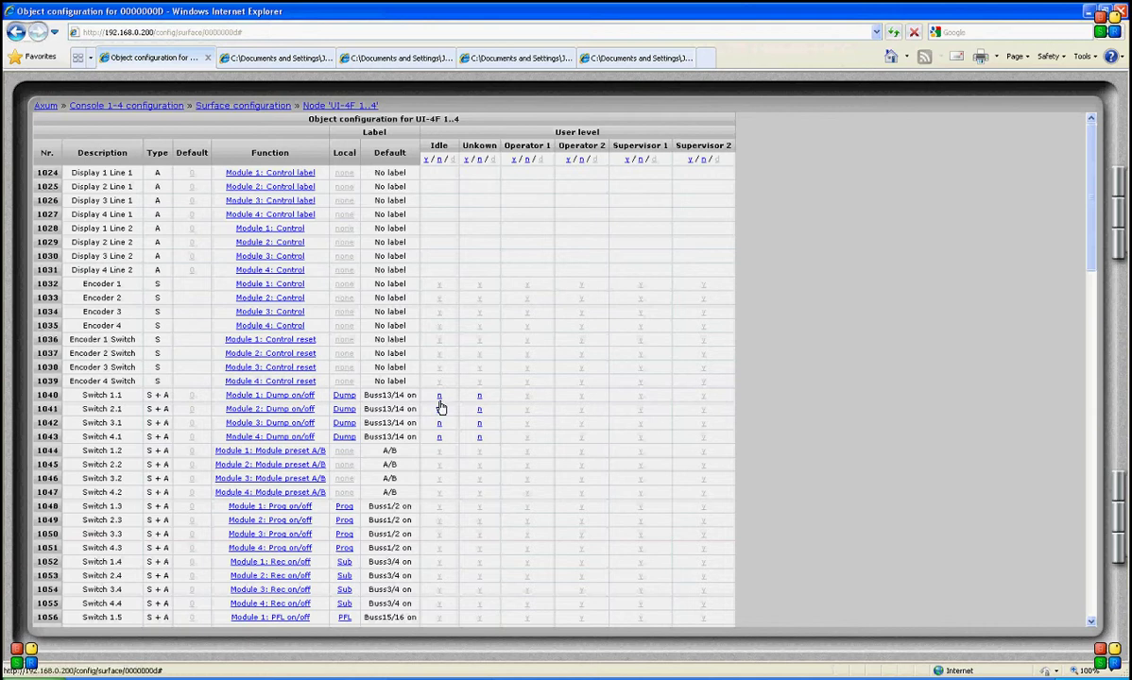
- Toggle the Idle and Unkown settings of rows 1040–1043 to y
{"action": "left_click", "coordinate": [439, 407]}
{"action": "left_click", "coordinate": [439, 424]}
{"action": "left_click", "coordinate": [440, 436]}
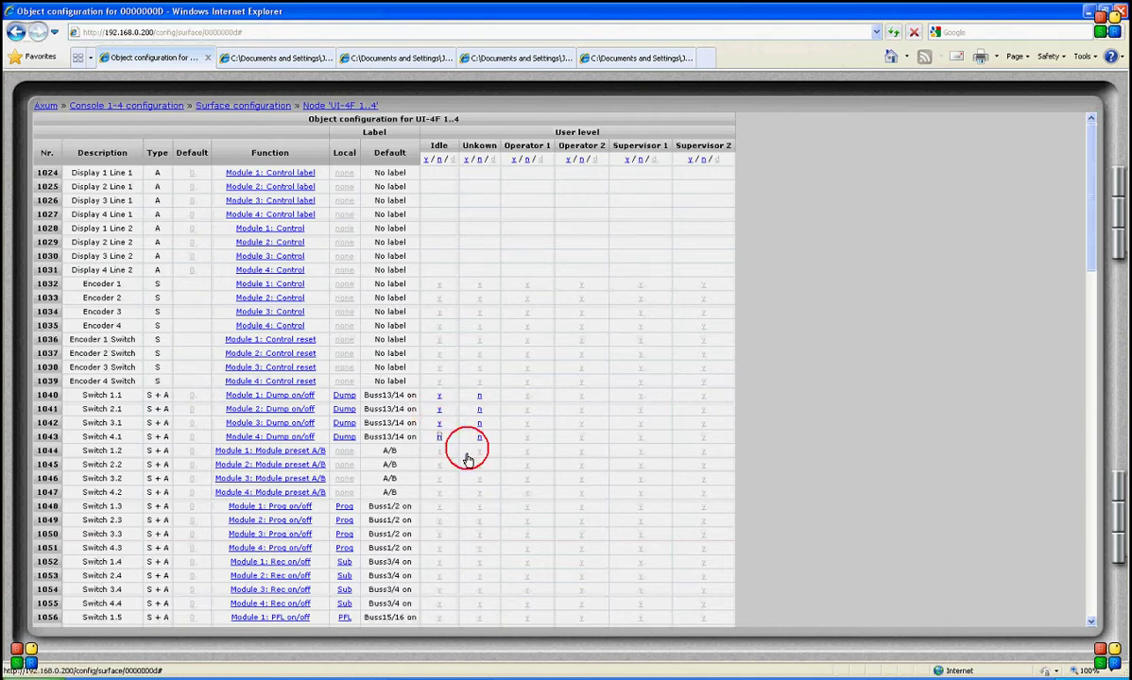
{"action": "left_click", "coordinate": [479, 437]}
{"action": "left_click", "coordinate": [479, 423]}
{"action": "left_click", "coordinate": [479, 408]}
{"action": "left_click", "coordinate": [479, 395]}
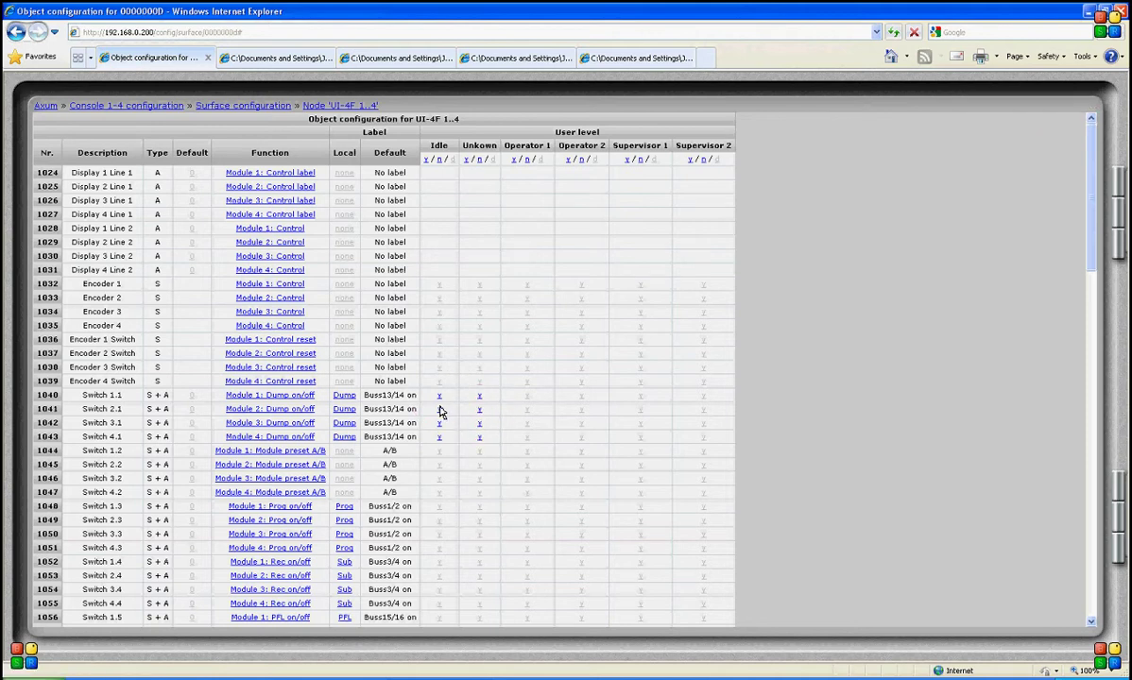
- Reset the Idle and Unkown settings of rows 1040–1043 to their default
{"action": "left_click", "coordinate": [442, 414]}
{"action": "left_click", "coordinate": [441, 412]}
{"action": "left_click", "coordinate": [440, 422]}
{"action": "left_click", "coordinate": [440, 437]}
{"action": "left_click", "coordinate": [473, 438]}
{"action": "left_click", "coordinate": [479, 424]}
{"action": "left_click", "coordinate": [479, 410]}
{"action": "scroll", "coordinate": [455, 465], "scroll_direction": "down", "scroll_amount": 5}
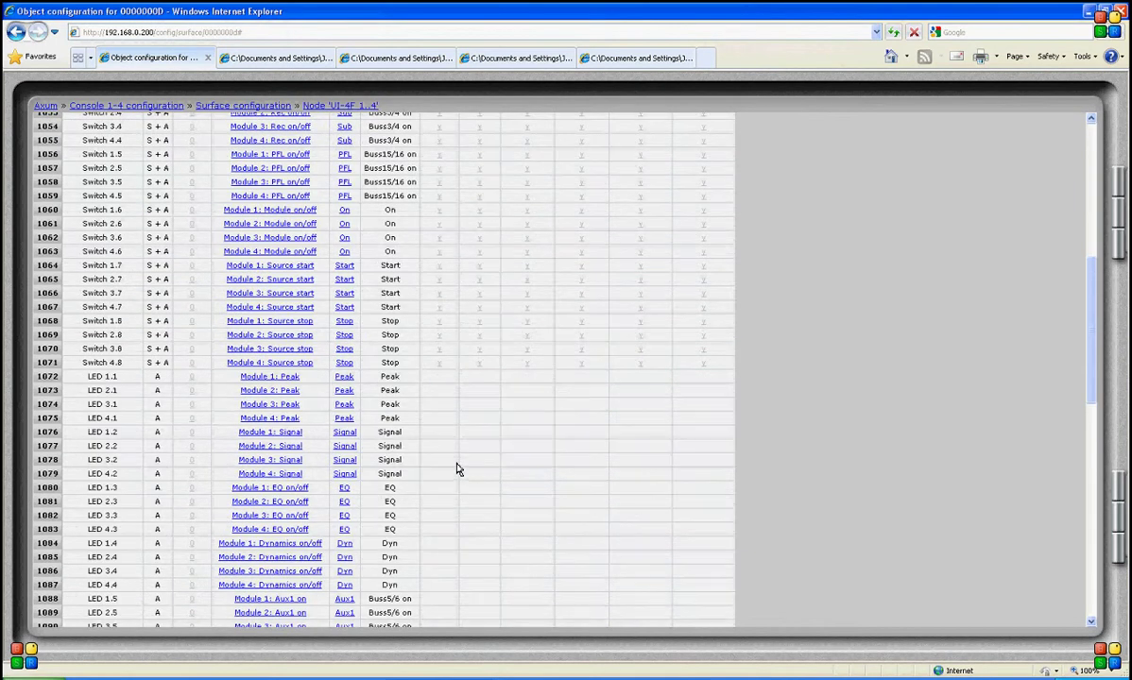
{"action": "scroll", "coordinate": [458, 469], "scroll_direction": "down", "scroll_amount": 2}
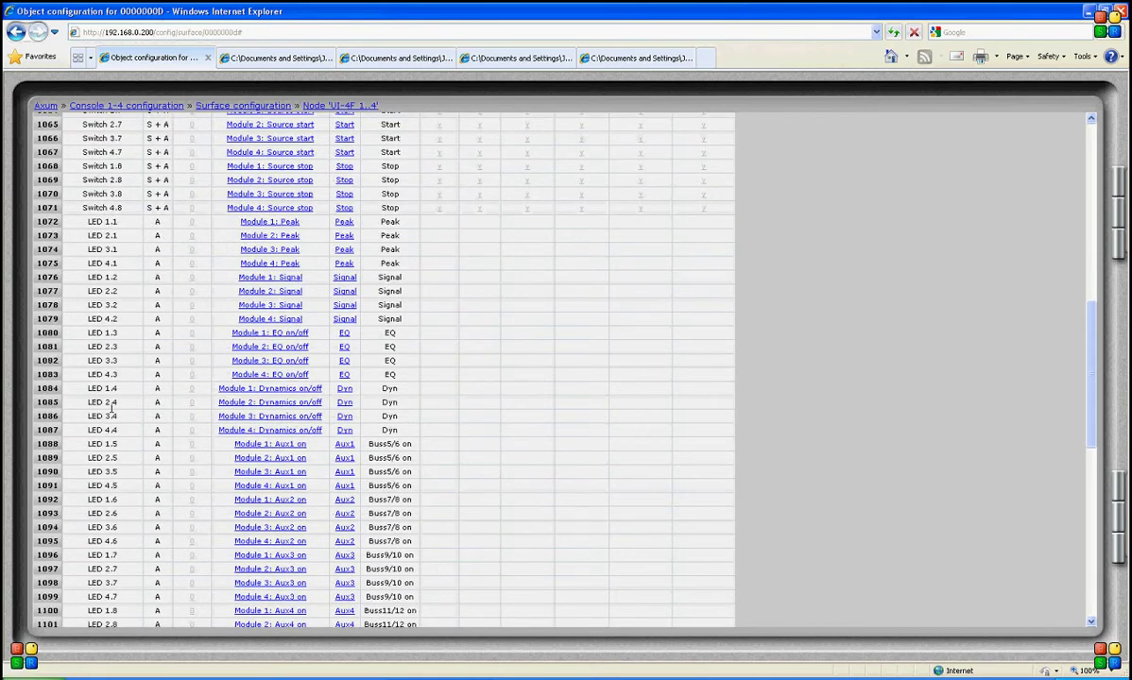
{"action": "scroll", "coordinate": [424, 486], "scroll_direction": "down", "scroll_amount": 3}
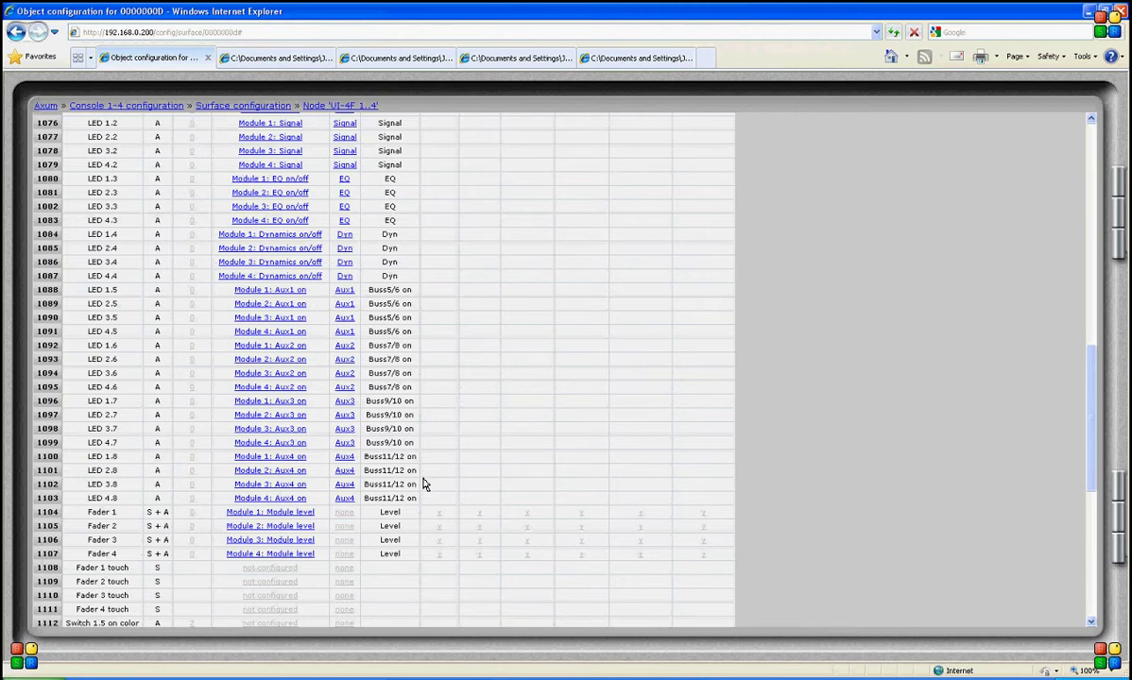
{"action": "scroll", "coordinate": [422, 484], "scroll_direction": "down", "scroll_amount": 3}
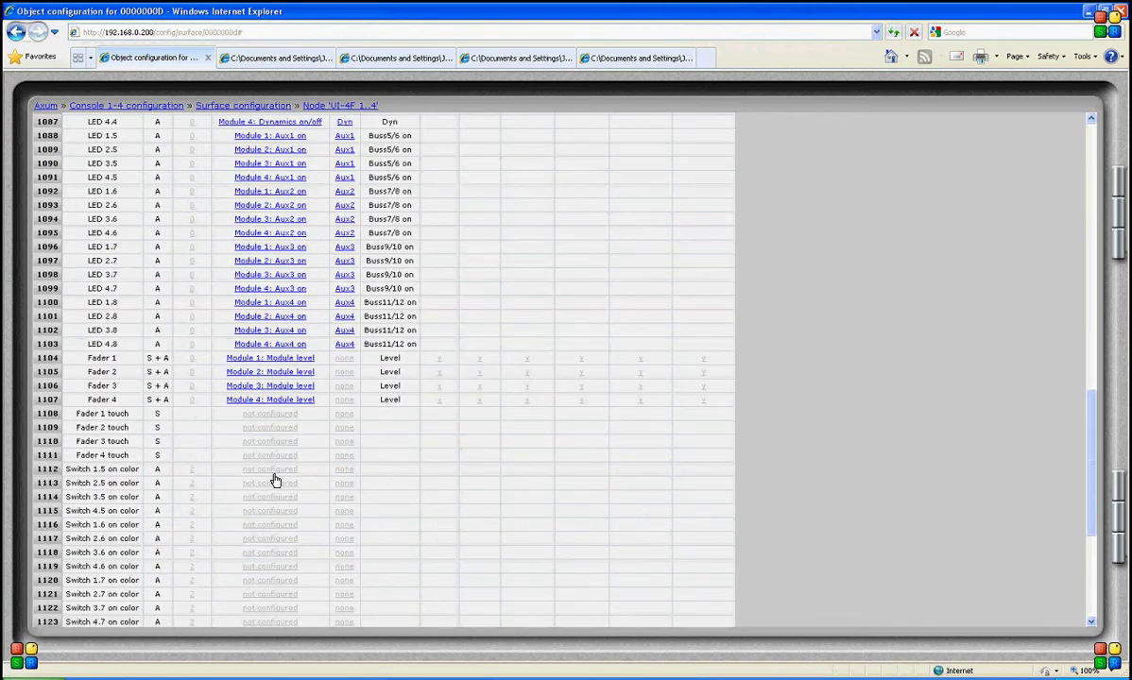
{"action": "scroll", "coordinate": [359, 485], "scroll_direction": "up", "scroll_amount": 12}
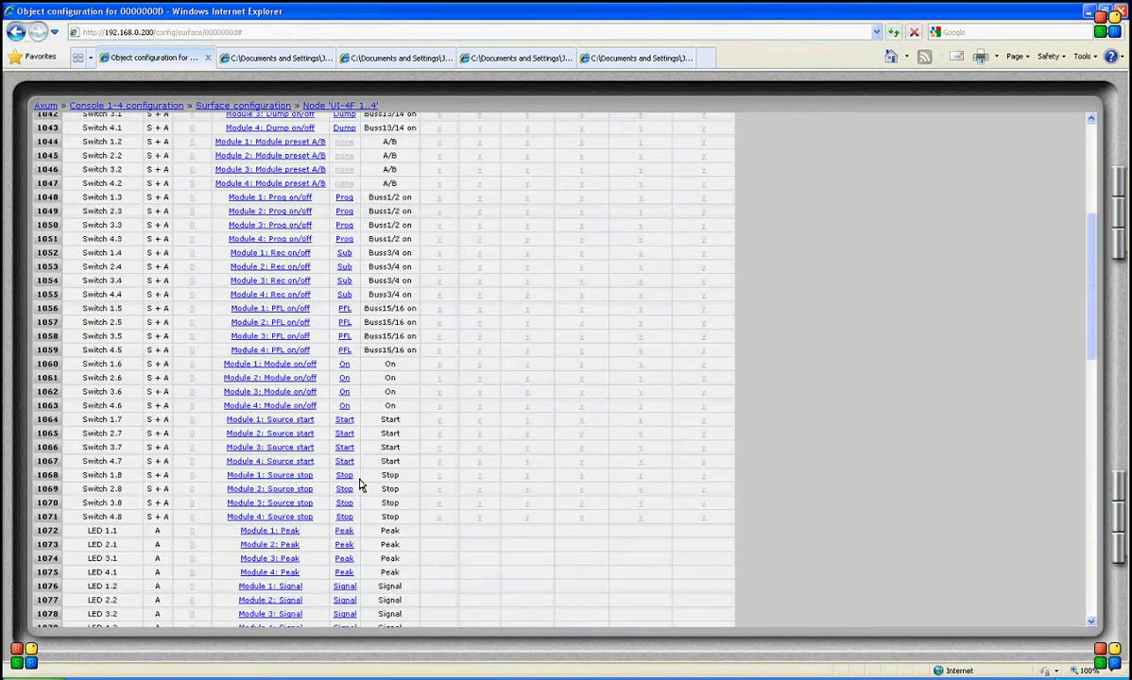
{"action": "scroll", "coordinate": [359, 485], "scroll_direction": "up", "scroll_amount": 5}
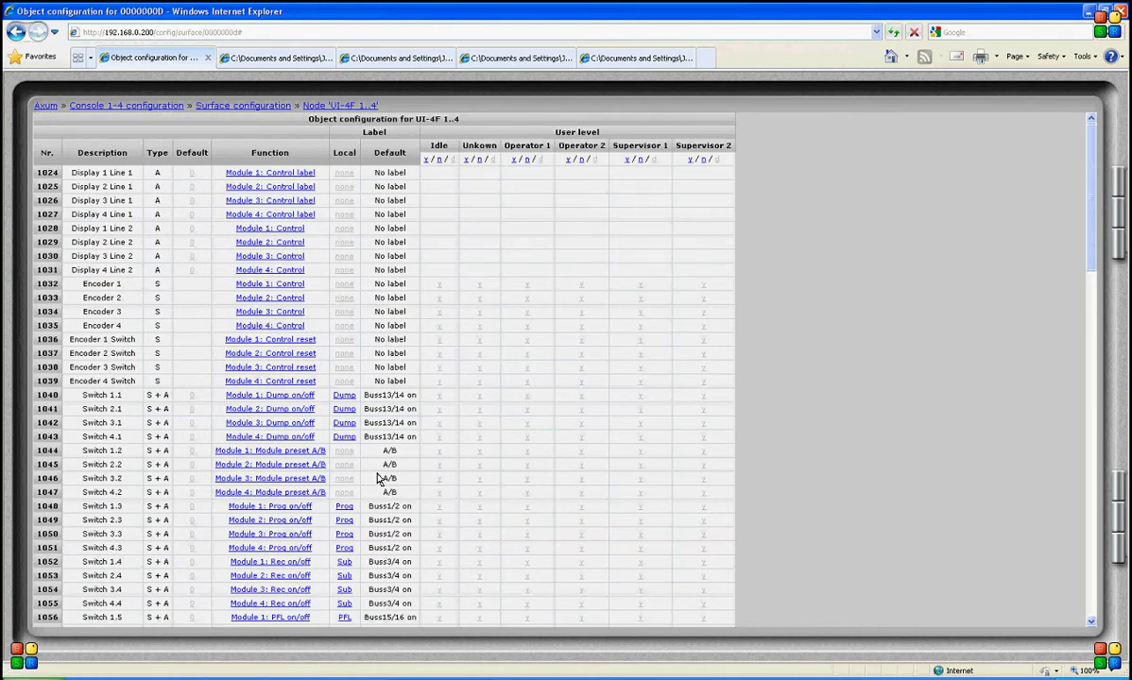
{"action": "scroll", "coordinate": [377, 478], "scroll_direction": "down", "scroll_amount": 2}
{"action": "scroll", "coordinate": [377, 479], "scroll_direction": "up", "scroll_amount": 2}
{"action": "left_click", "coordinate": [273, 295]}
{"action": "left_click", "coordinate": [305, 298]}
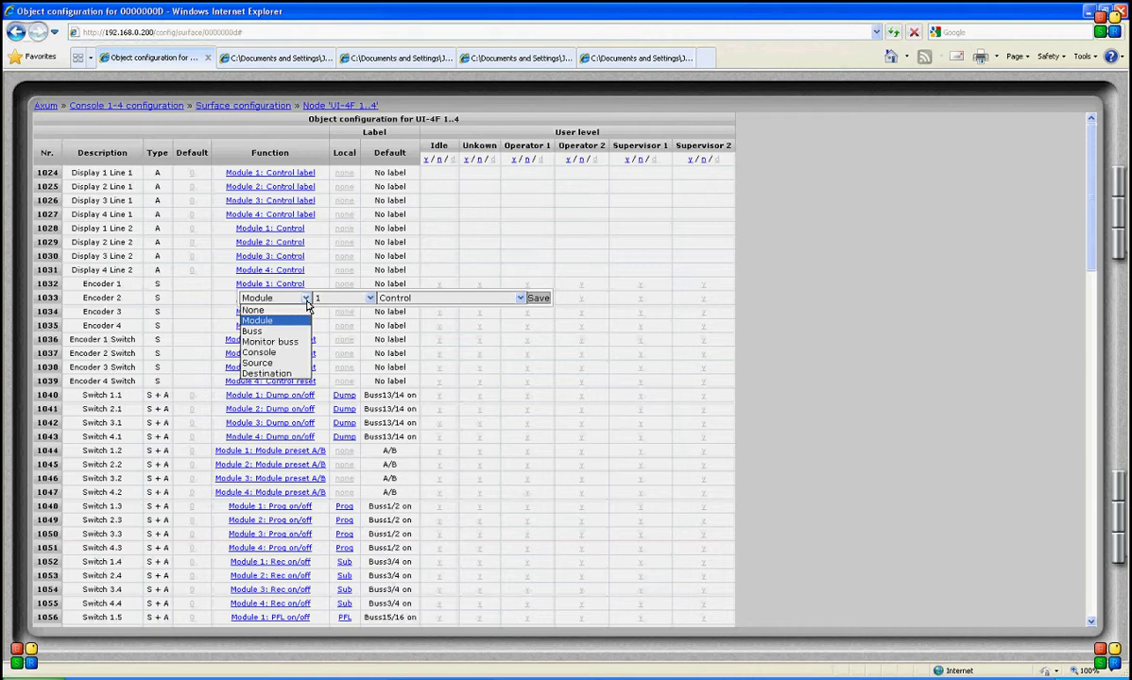
{"action": "left_click", "coordinate": [261, 298]}
{"action": "left_click", "coordinate": [272, 295]}
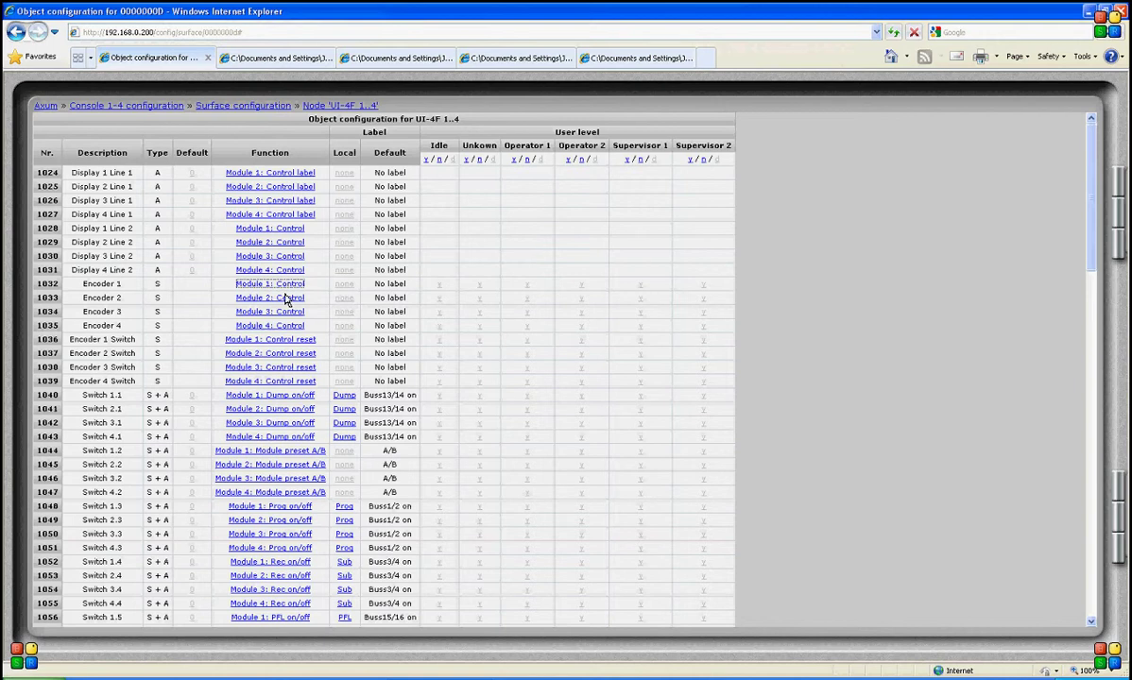
{"action": "scroll", "coordinate": [286, 300], "scroll_direction": "down", "scroll_amount": 10}
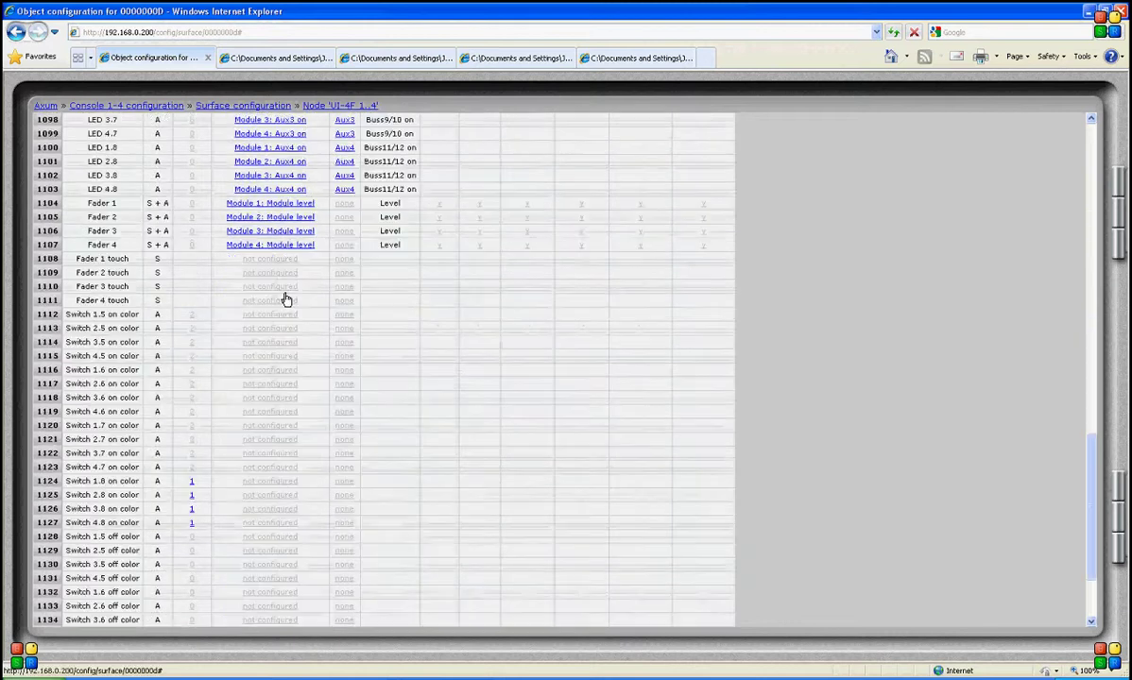
{"action": "scroll", "coordinate": [144, 253], "scroll_direction": "up", "scroll_amount": 3}
{"action": "scroll", "coordinate": [328, 336], "scroll_direction": "up", "scroll_amount": 3}
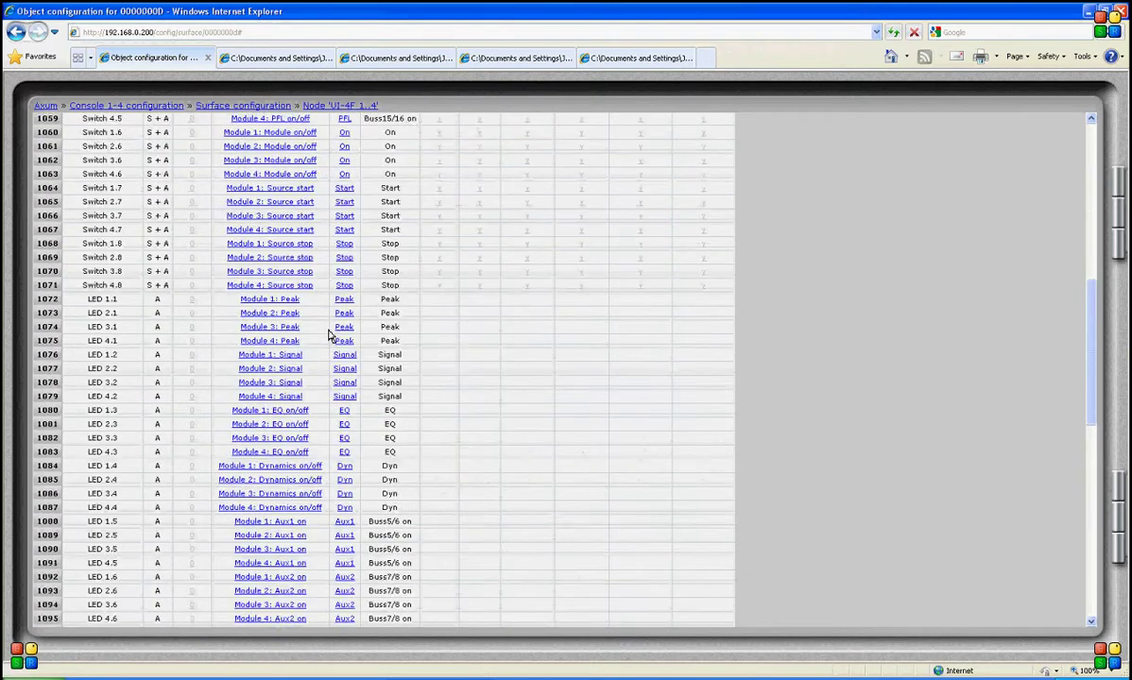
{"action": "scroll", "coordinate": [329, 335], "scroll_direction": "up", "scroll_amount": 5}
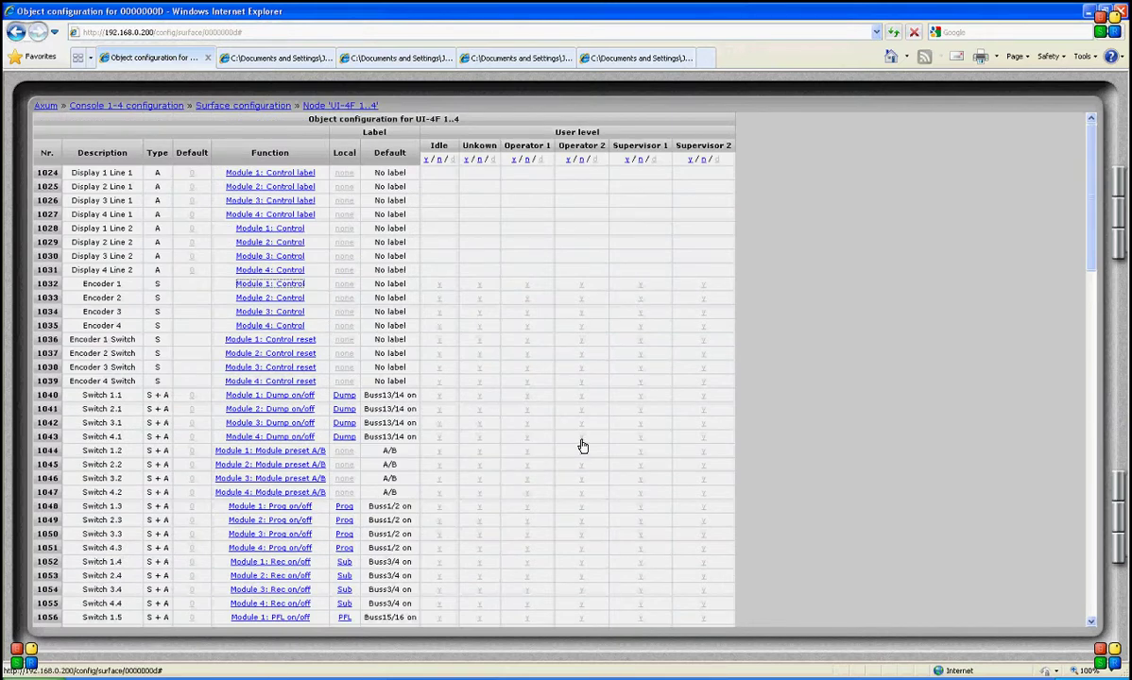
{"action": "scroll", "coordinate": [582, 447], "scroll_direction": "down", "scroll_amount": 2}
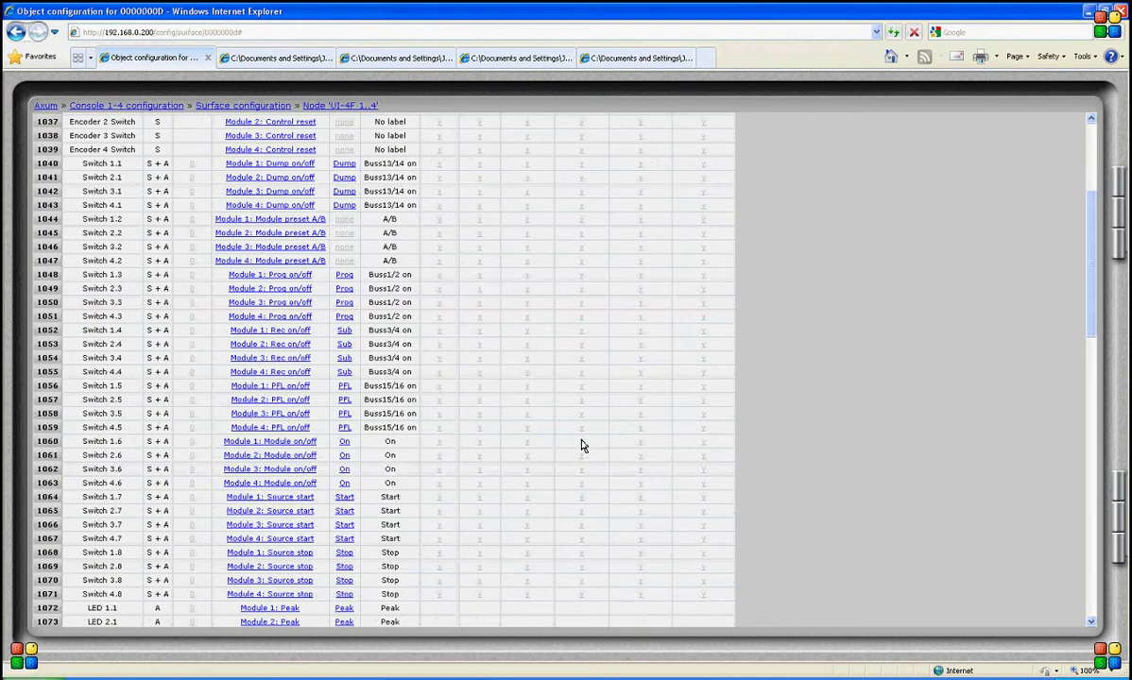
{"action": "scroll", "coordinate": [581, 445], "scroll_direction": "up", "scroll_amount": 2}
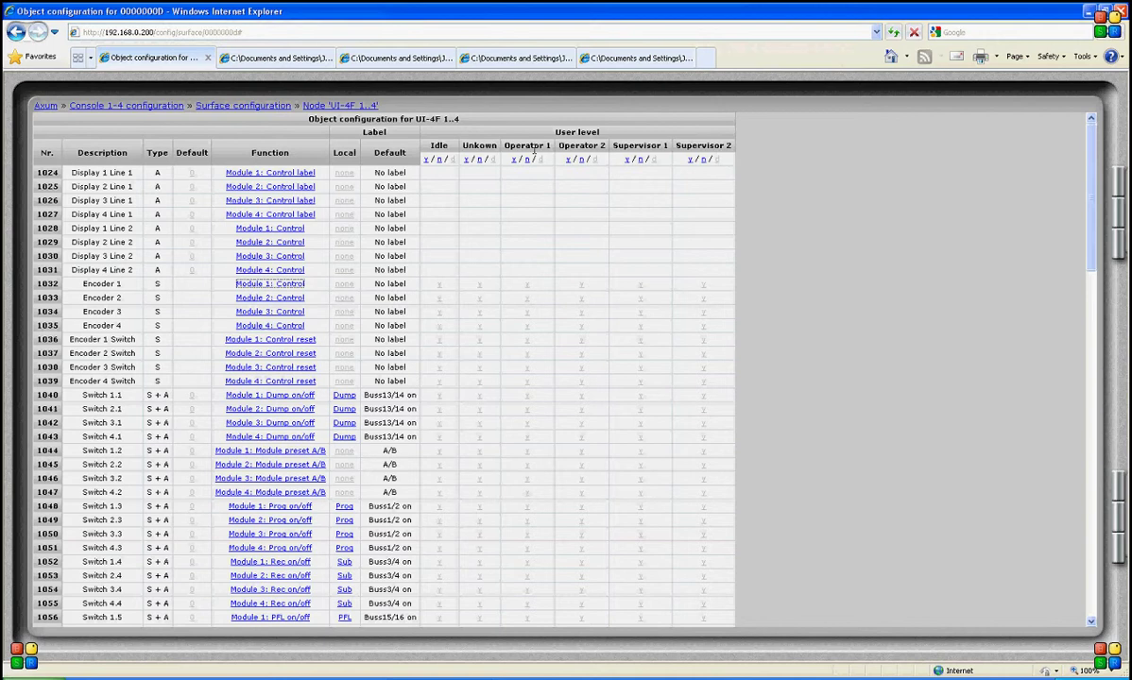
- Change UI-4F 1..4's user level from None to Console 1, save, and reopen its object configuration
{"action": "left_click", "coordinate": [277, 106]}
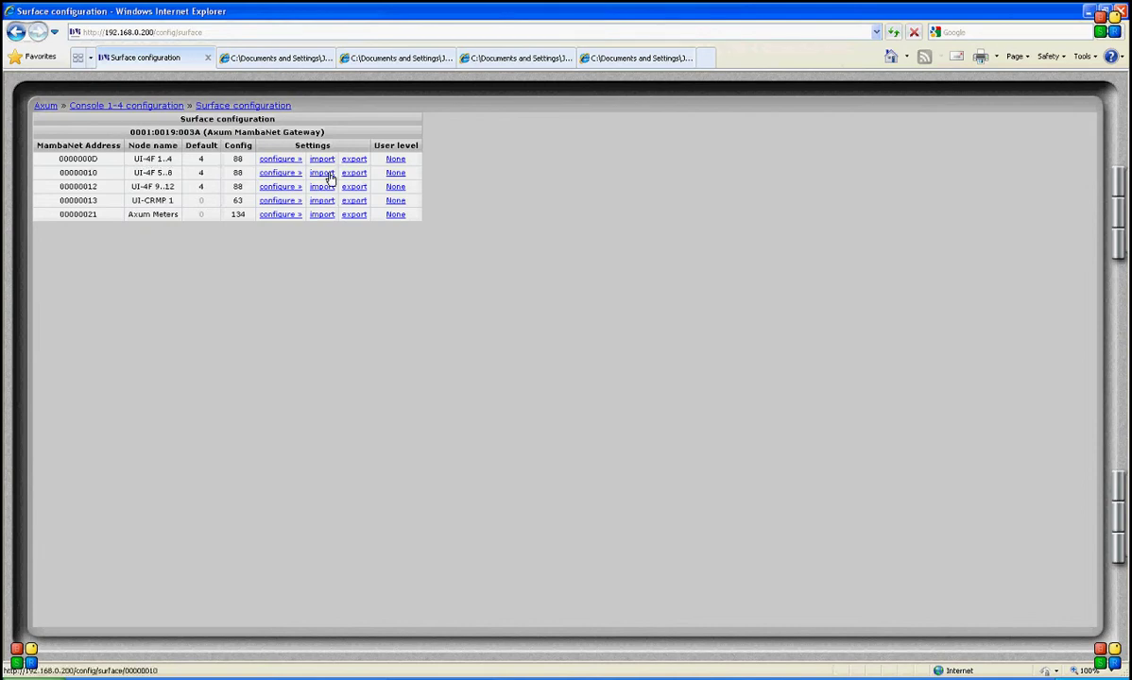
{"action": "left_click", "coordinate": [397, 172]}
{"action": "left_click", "coordinate": [419, 180]}
{"action": "left_click", "coordinate": [416, 189]}
{"action": "left_click", "coordinate": [460, 175]}
{"action": "left_click", "coordinate": [283, 159]}
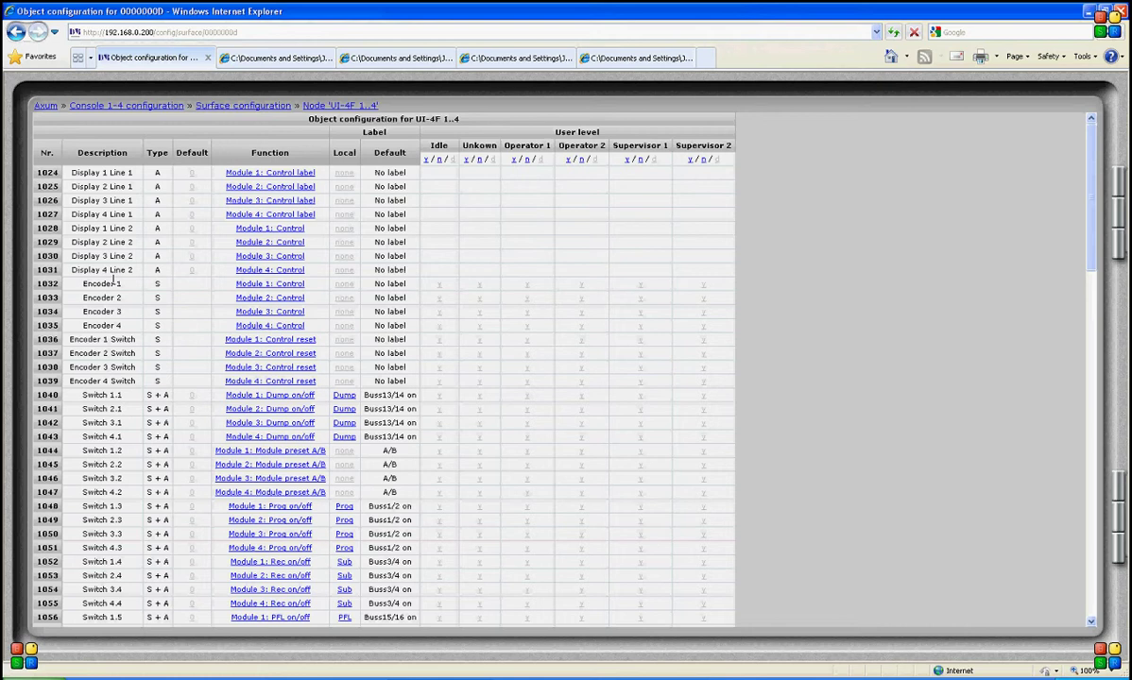
- Set UI-4F 5..8's user level to Console 1 and save
{"action": "left_click", "coordinate": [279, 106]}
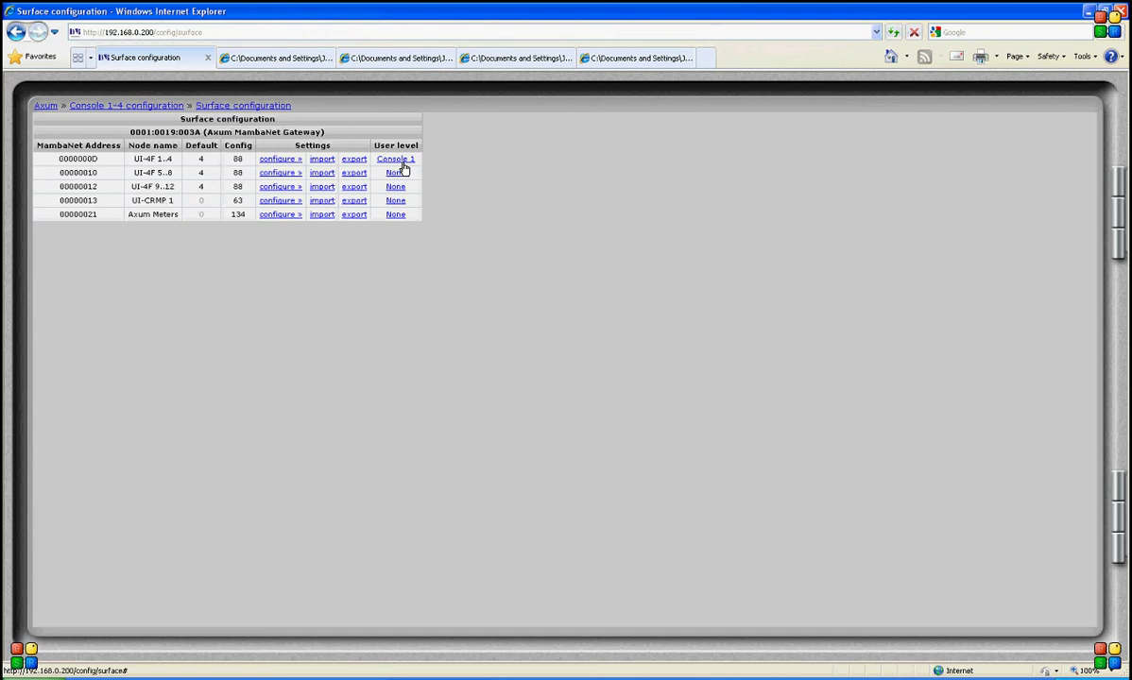
{"action": "left_click", "coordinate": [396, 186]}
{"action": "left_click", "coordinate": [408, 187]}
{"action": "left_click", "coordinate": [413, 209]}
{"action": "left_click", "coordinate": [460, 187]}
- Set UI-4F 9..12's user level to Console 1 and save
{"action": "left_click", "coordinate": [399, 208]}
{"action": "left_click", "coordinate": [408, 201]}
{"action": "left_click", "coordinate": [413, 223]}
{"action": "left_click", "coordinate": [460, 201]}
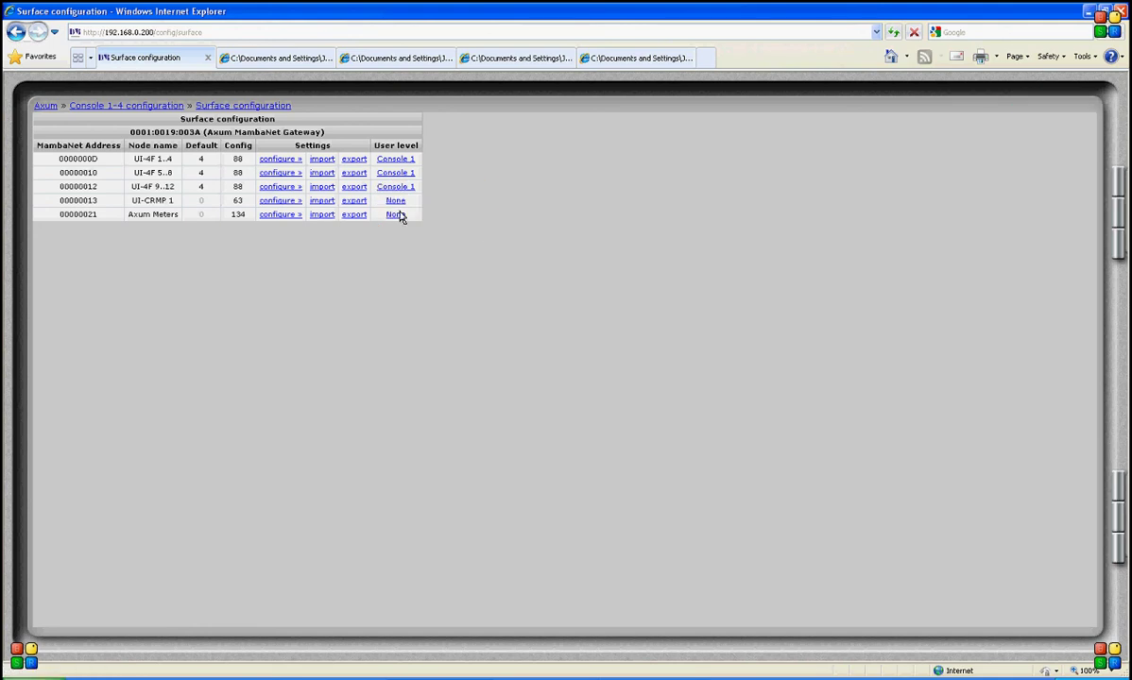